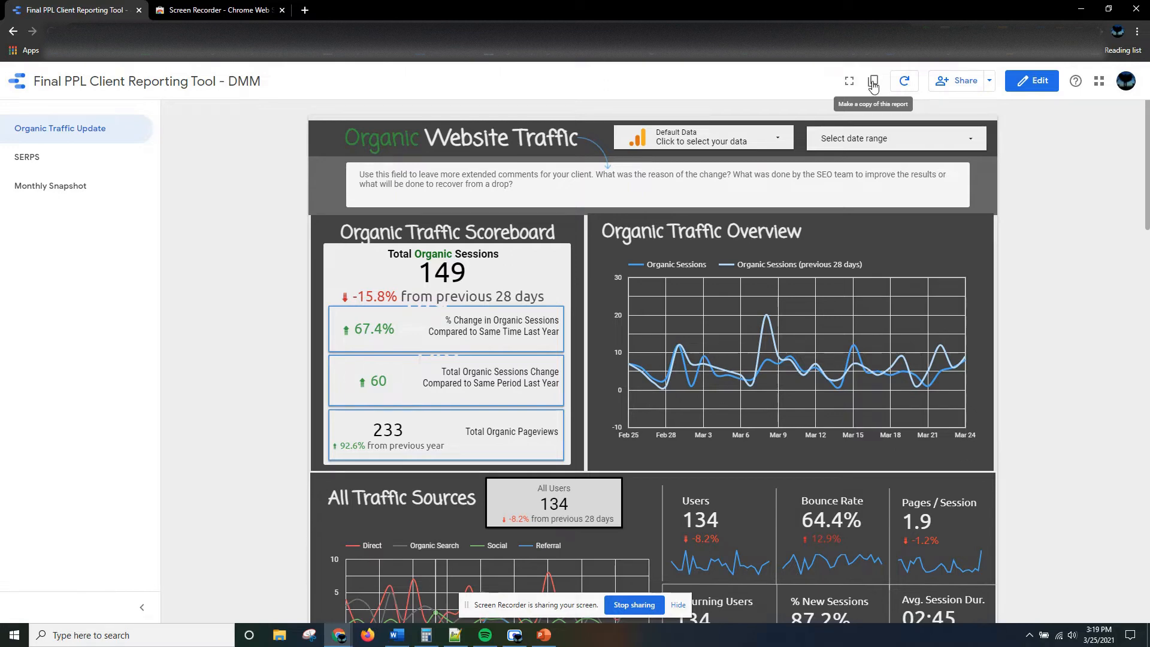
# Step: Duplicate the client report template, keeping its existing data sources unchanged
pyautogui.click(873, 85)
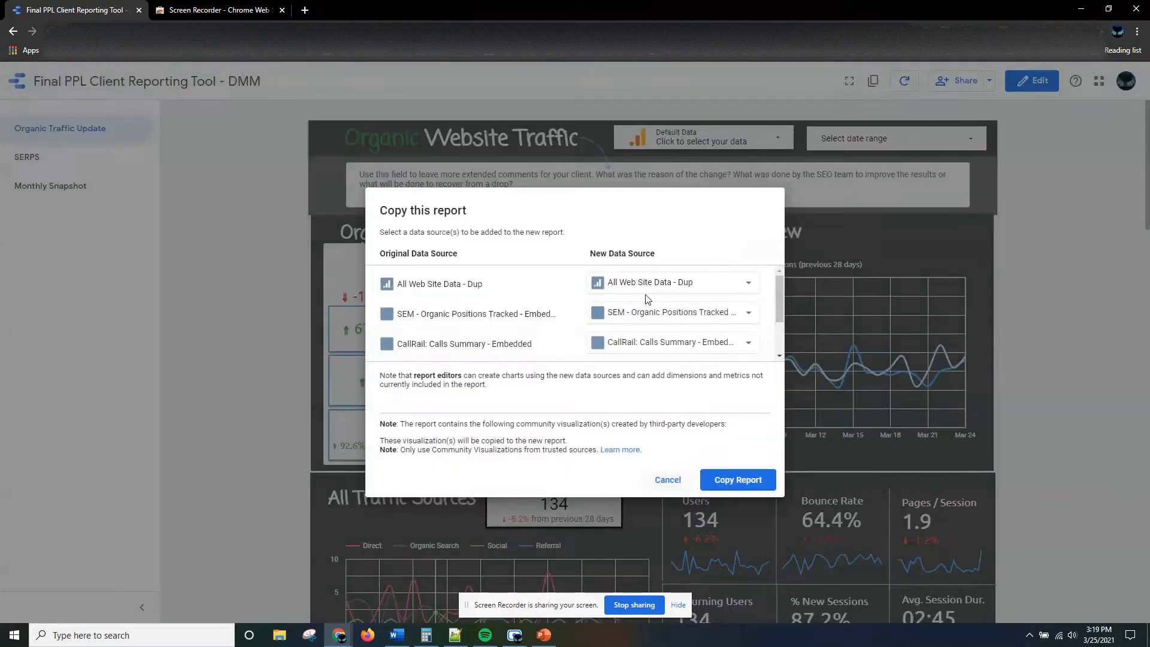
pyautogui.scroll(-2, 679, 299)
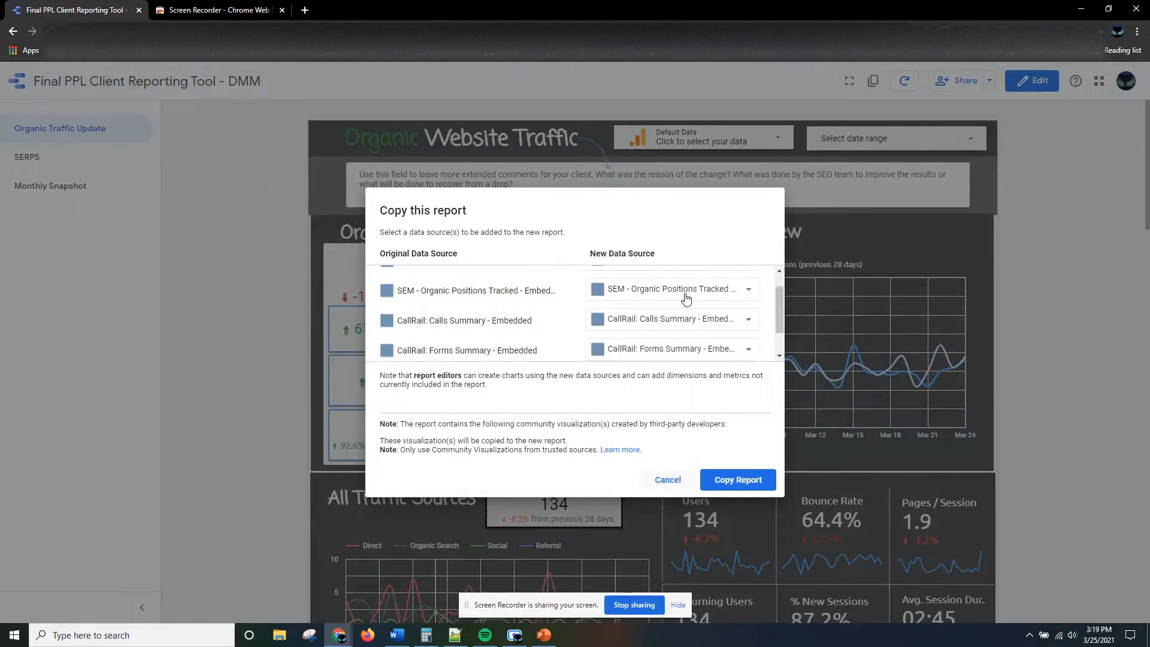
pyautogui.scroll(2, 679, 332)
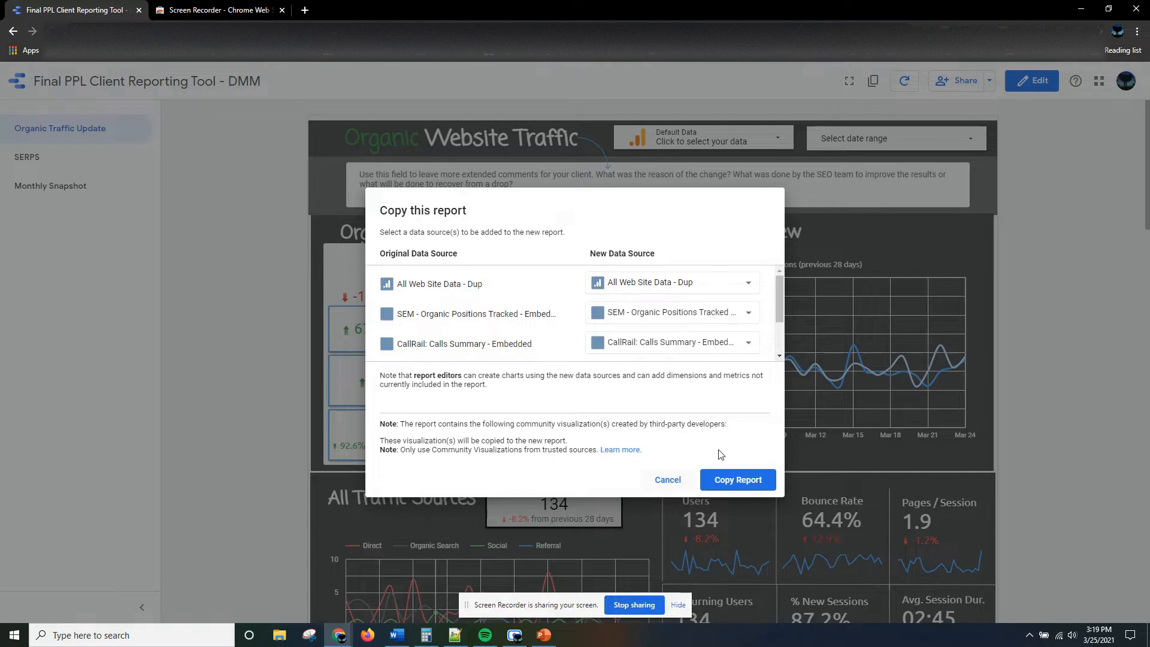
pyautogui.click(736, 480)
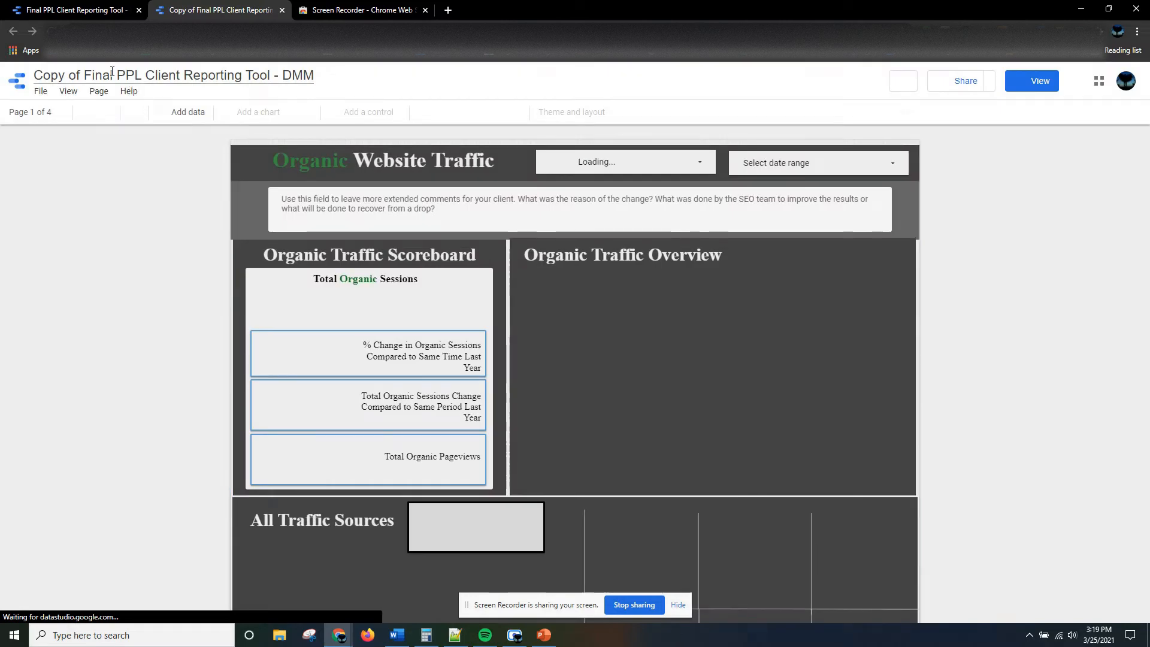
# Step: Change the copied report's title to 'myorganicformula.com - Monthly SEO Report'
pyautogui.click(113, 71)
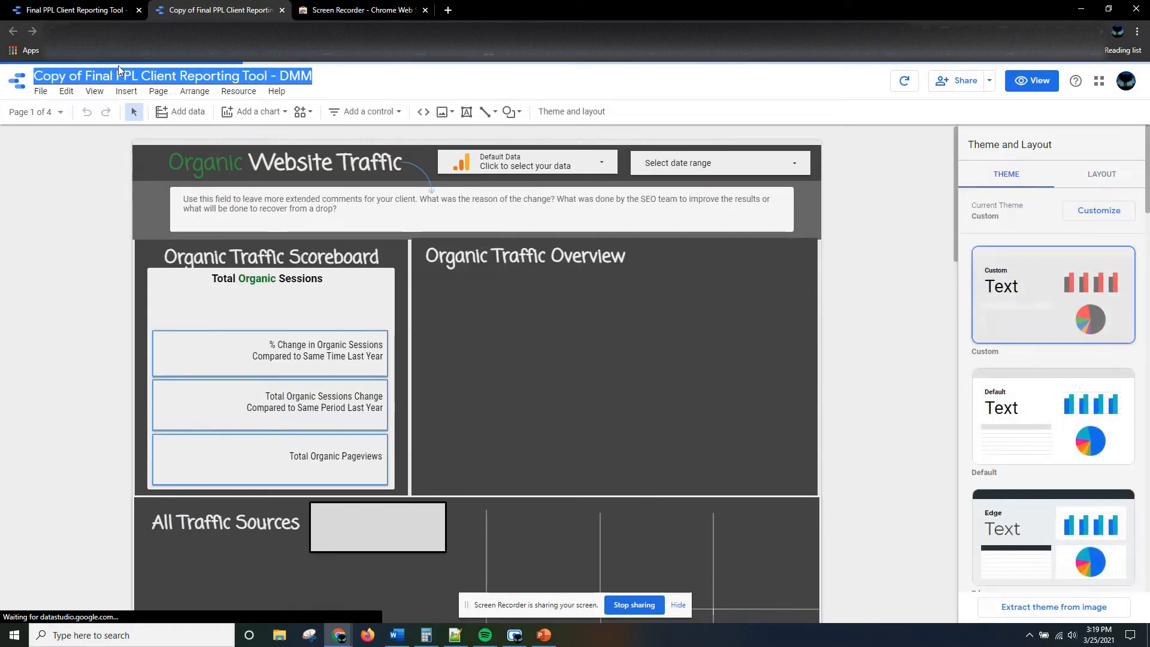
pyautogui.write('myorganicfor')
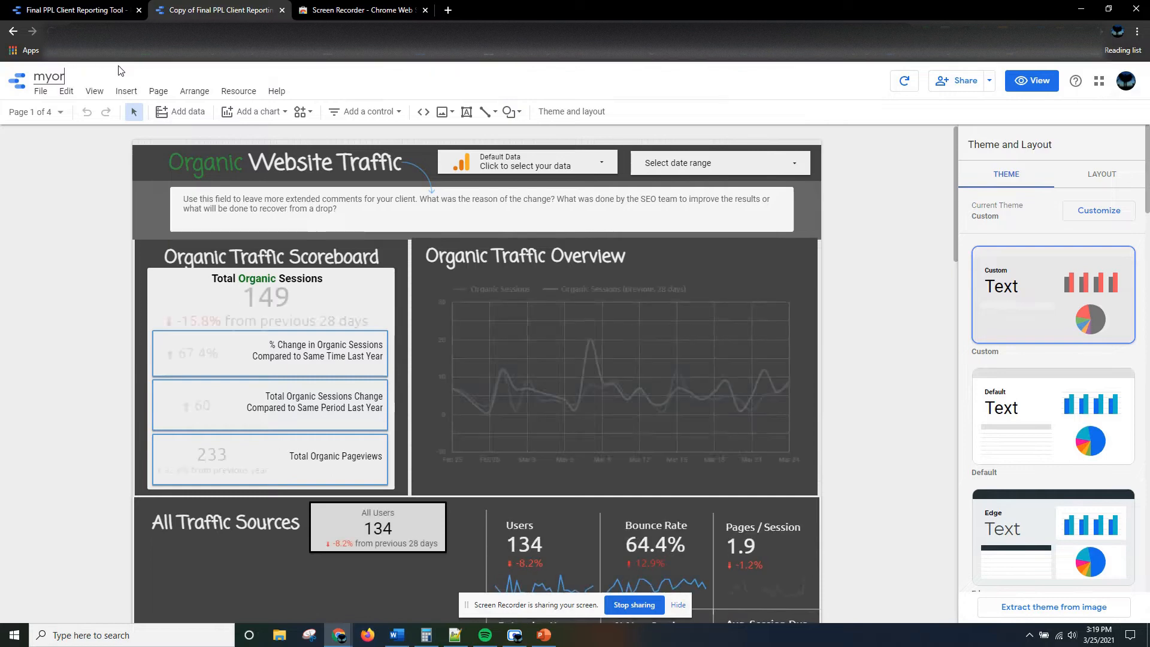
pyautogui.write('mula.com')
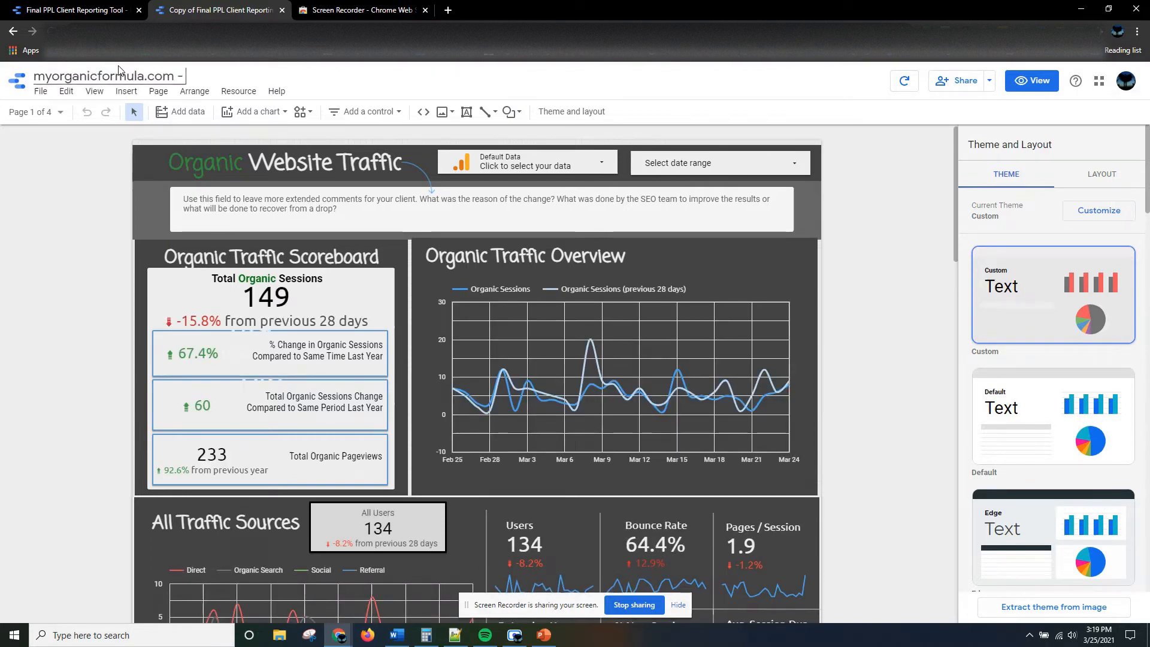
pyautogui.write(' - Mo')
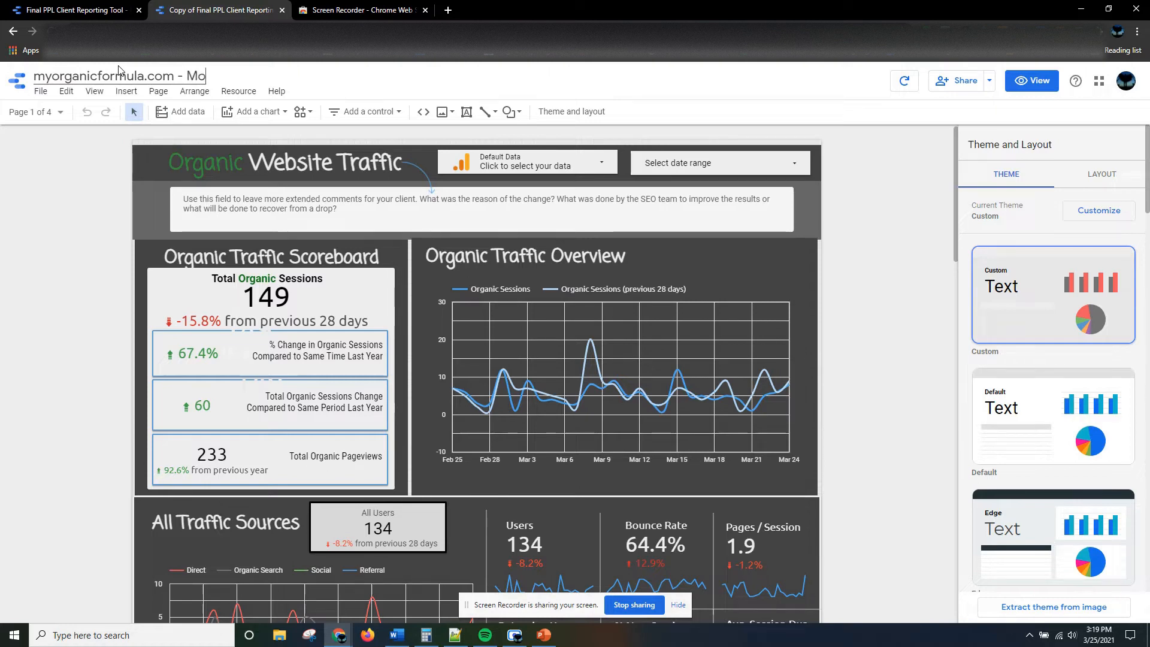
pyautogui.write('ntthl')
pyautogui.press('BackSpace')
pyautogui.press('BackSpace')
pyautogui.write('hly SEO ')
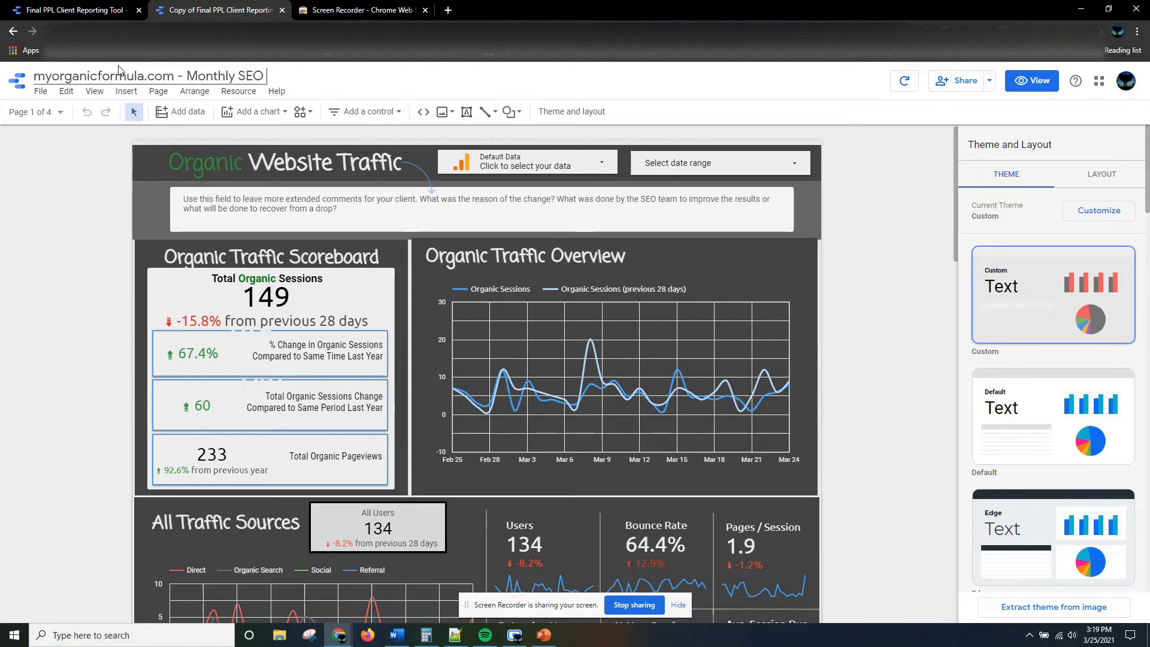
pyautogui.write('Report')
pyautogui.press('Return')
pyautogui.doubleClick(150, 74)
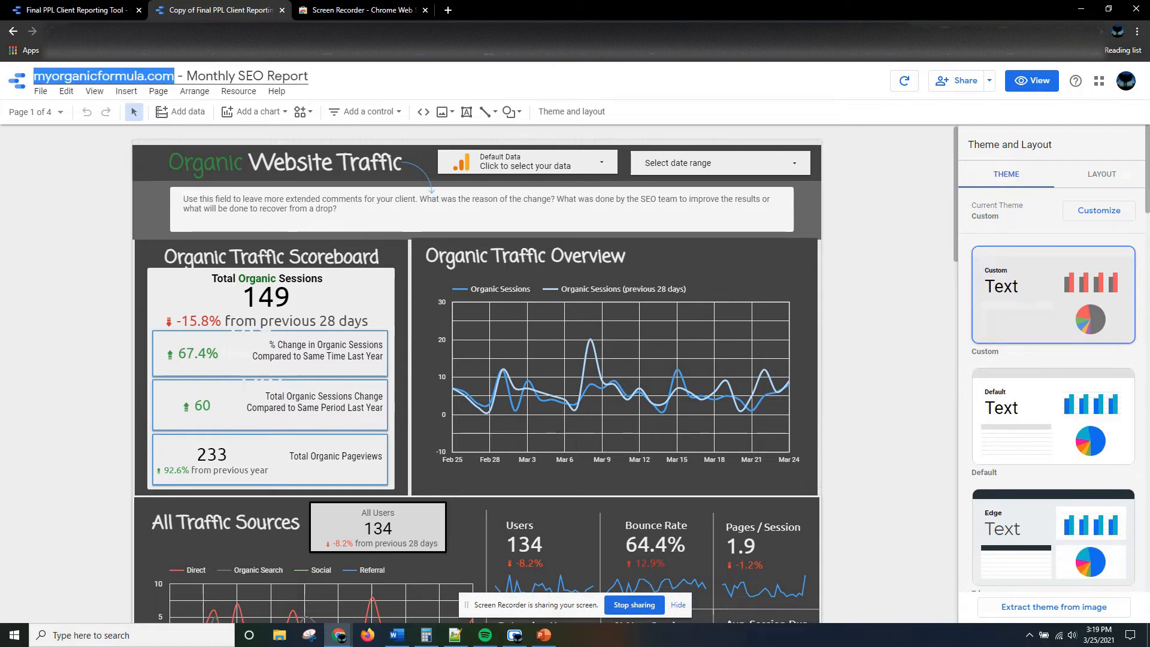
pyautogui.click(85, 225)
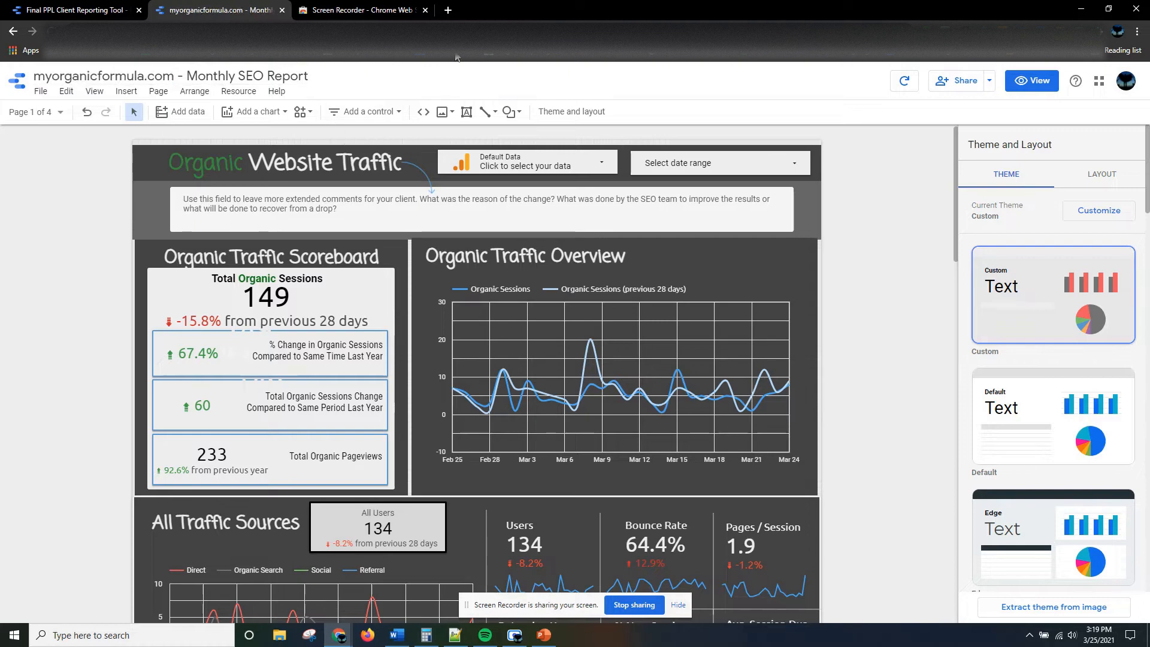
# Step: From Resource > Manage added data sources, edit the SEM - Visibility Report - Embedded source
pyautogui.click(239, 91)
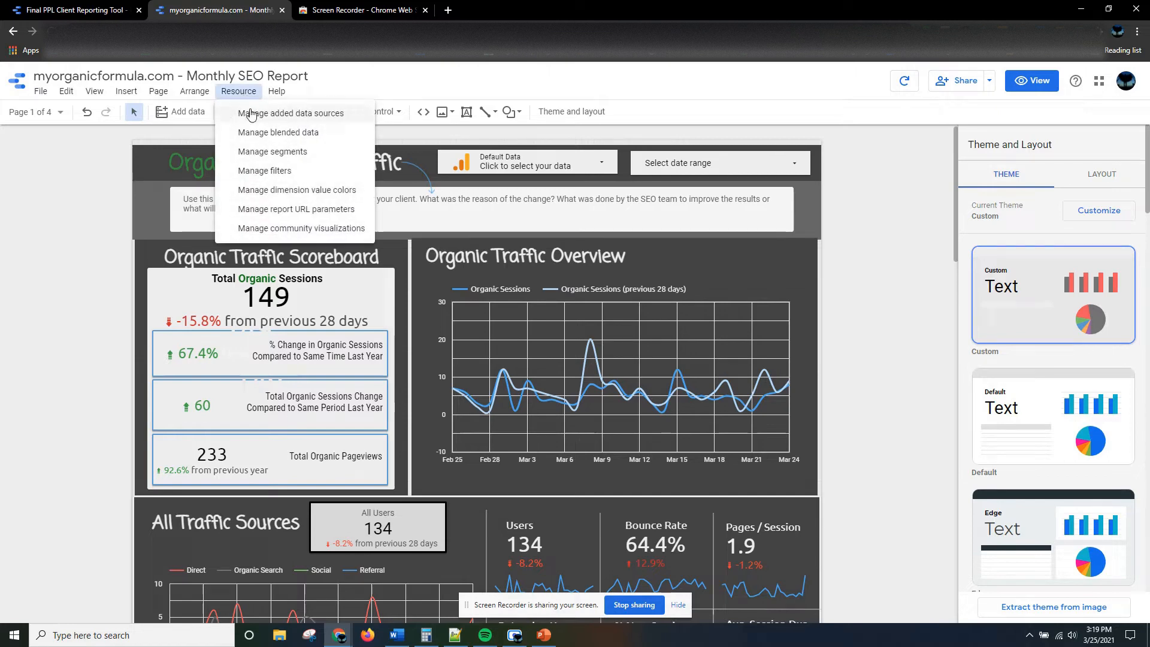
pyautogui.click(251, 116)
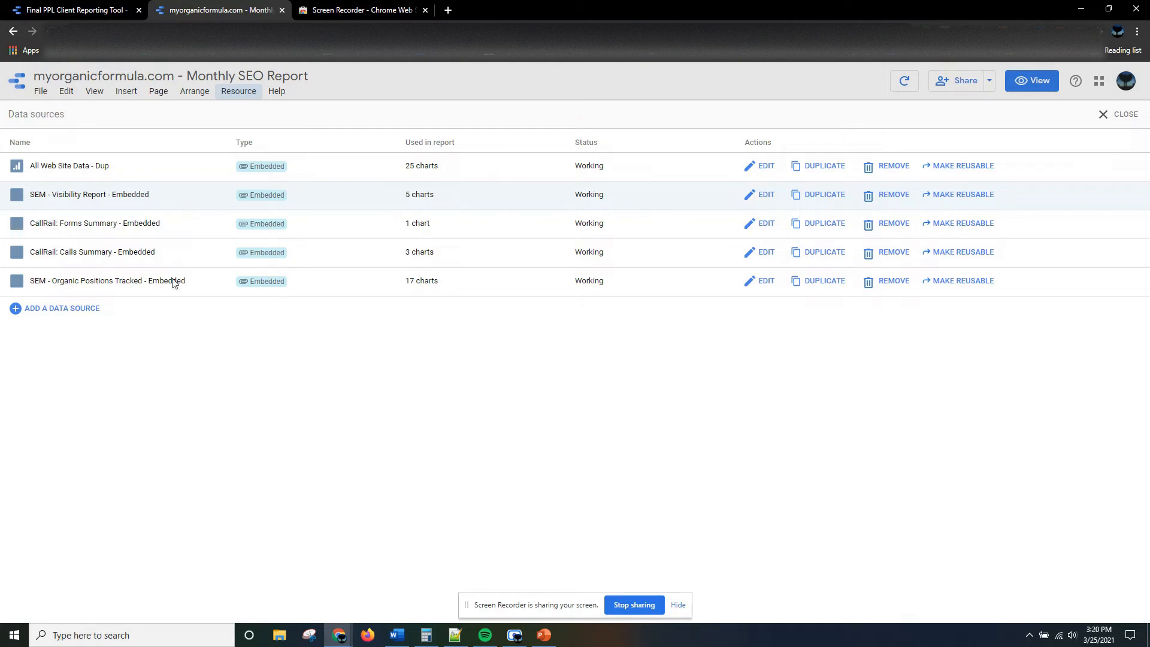
pyautogui.click(760, 199)
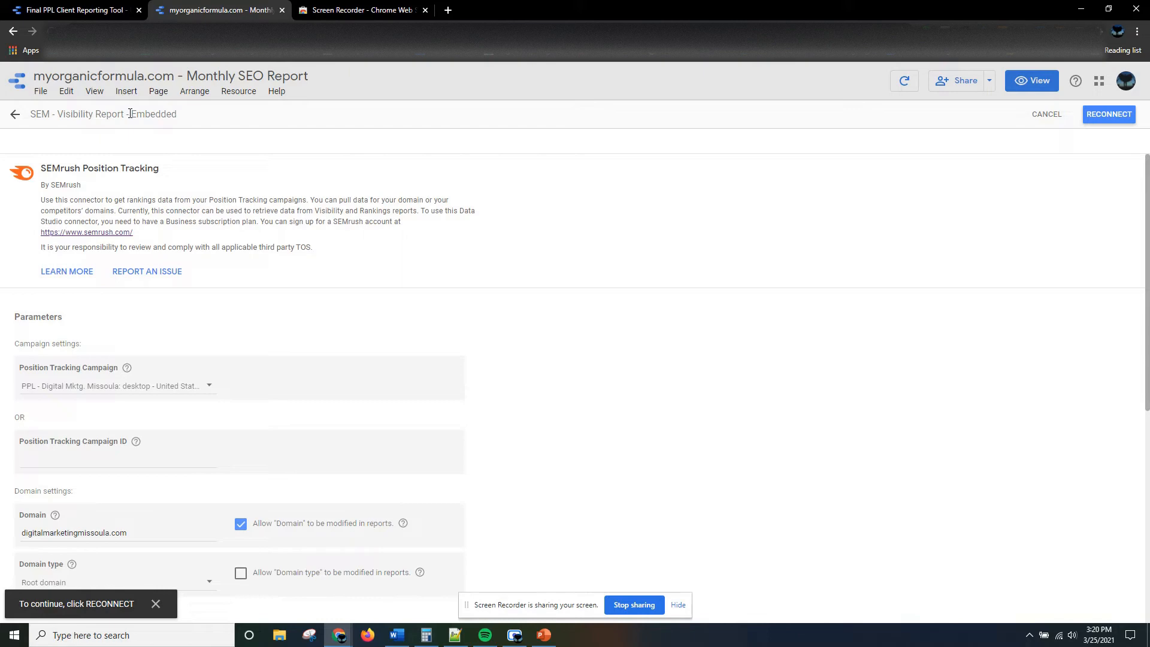
# Step: Replace 'Embedded' in the source name with myorganicformula.com and select the myorganicformula.com campaign
pyautogui.moveTo(130, 114); pyautogui.dragTo(261, 124)
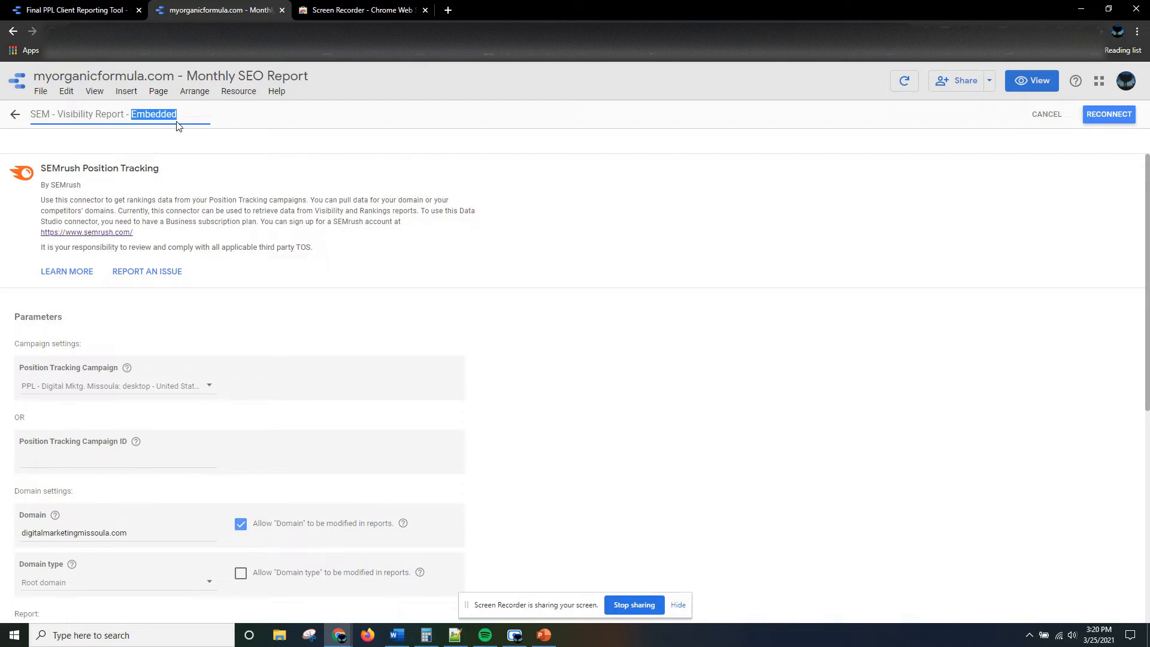
pyautogui.hotkey('ctrl', 'v')
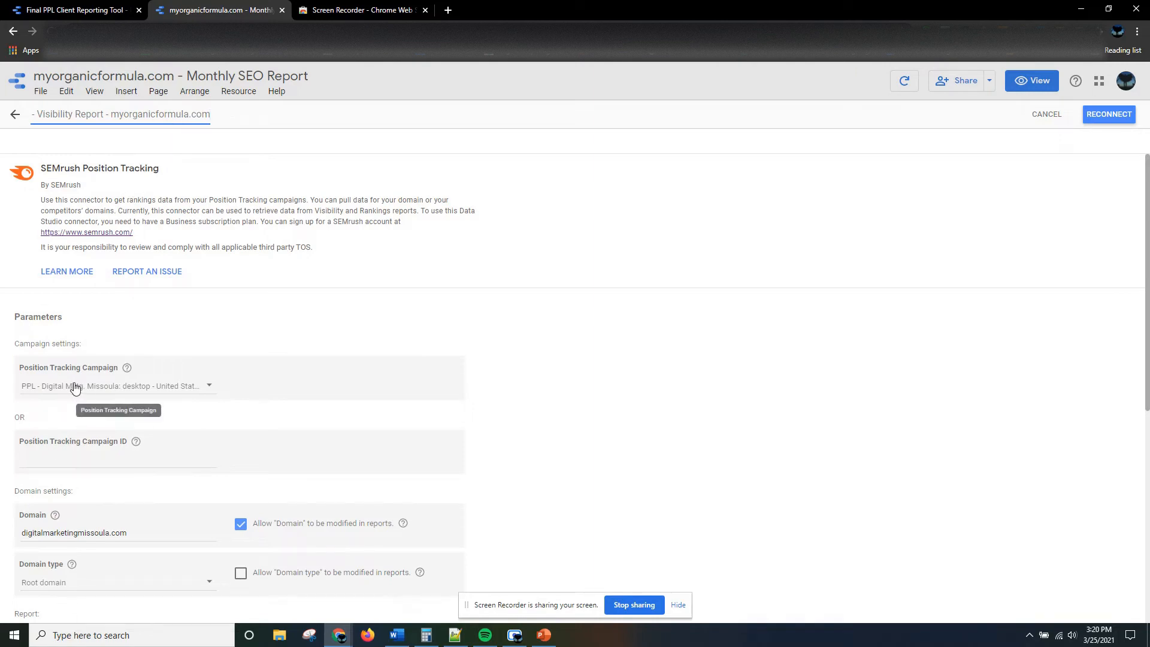
pyautogui.scroll(-3, 84, 360)
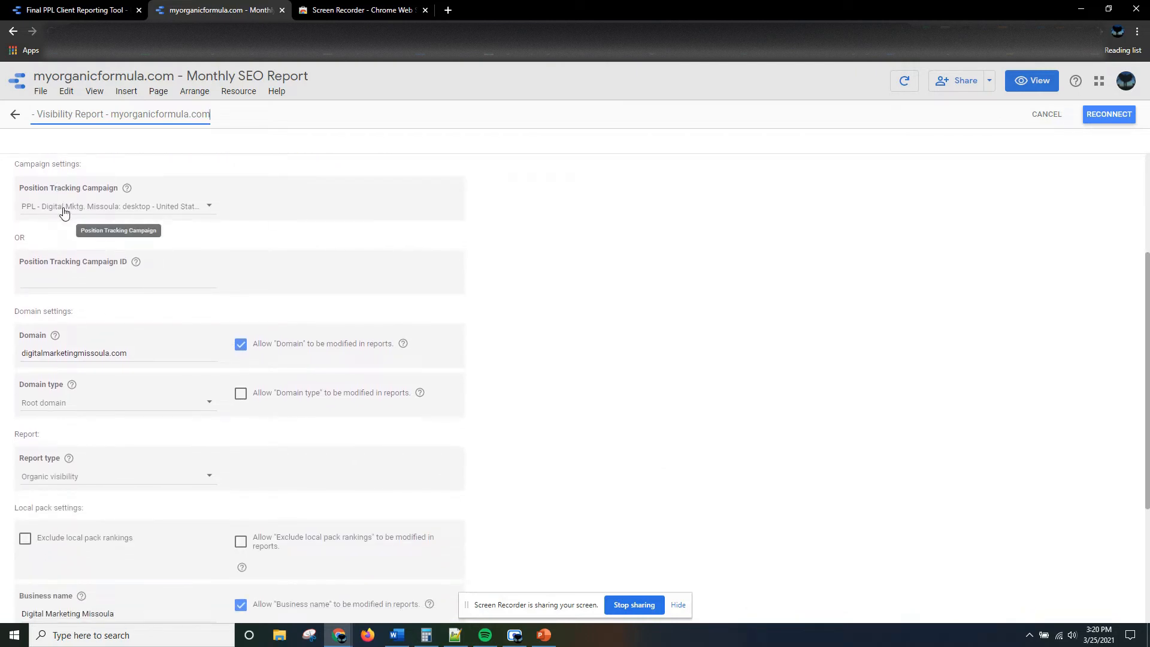
pyautogui.click(64, 212)
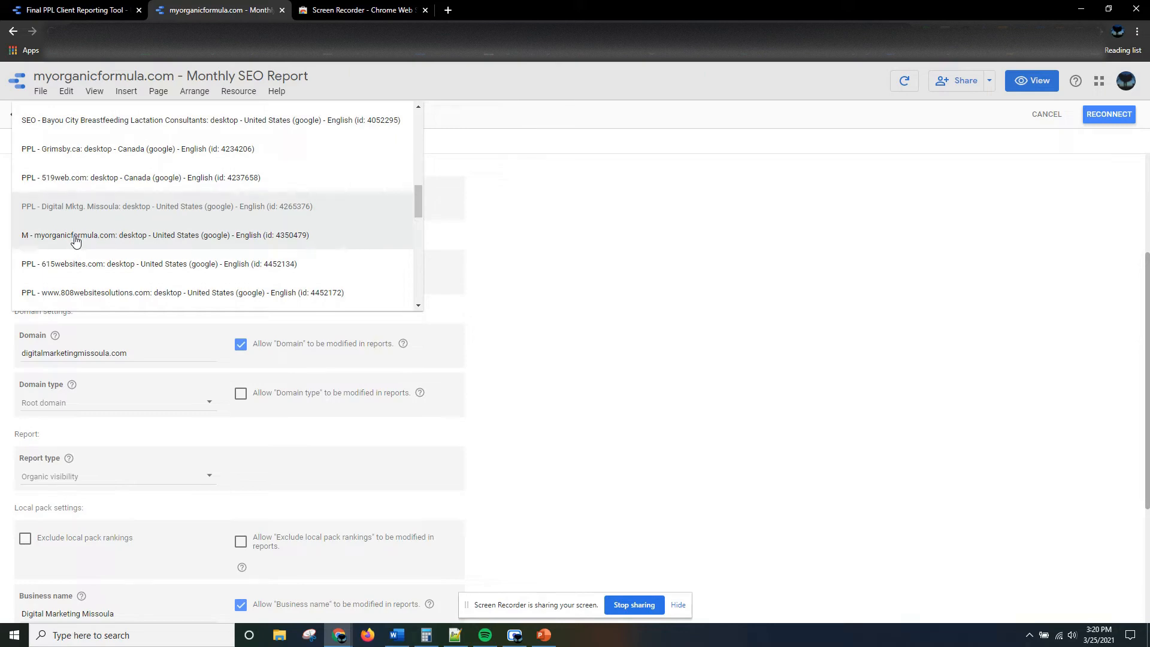
pyautogui.click(74, 237)
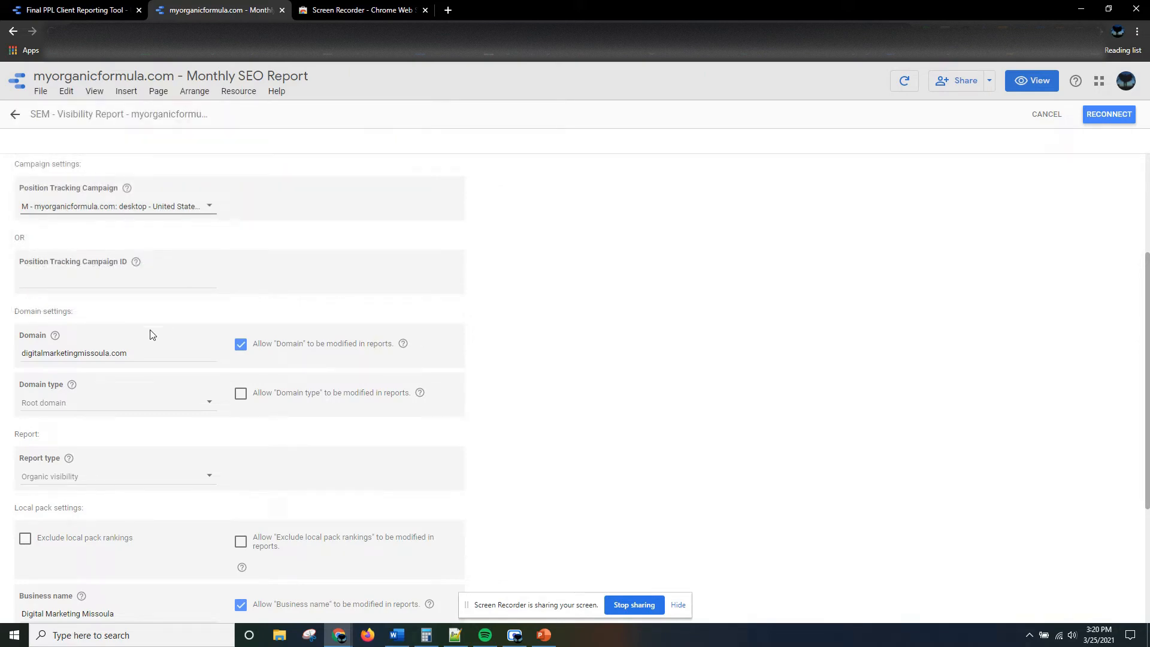
# Step: Set the domain to myorganicformula.com and the business name to My Organic Formula
pyautogui.tripleClick(143, 353)
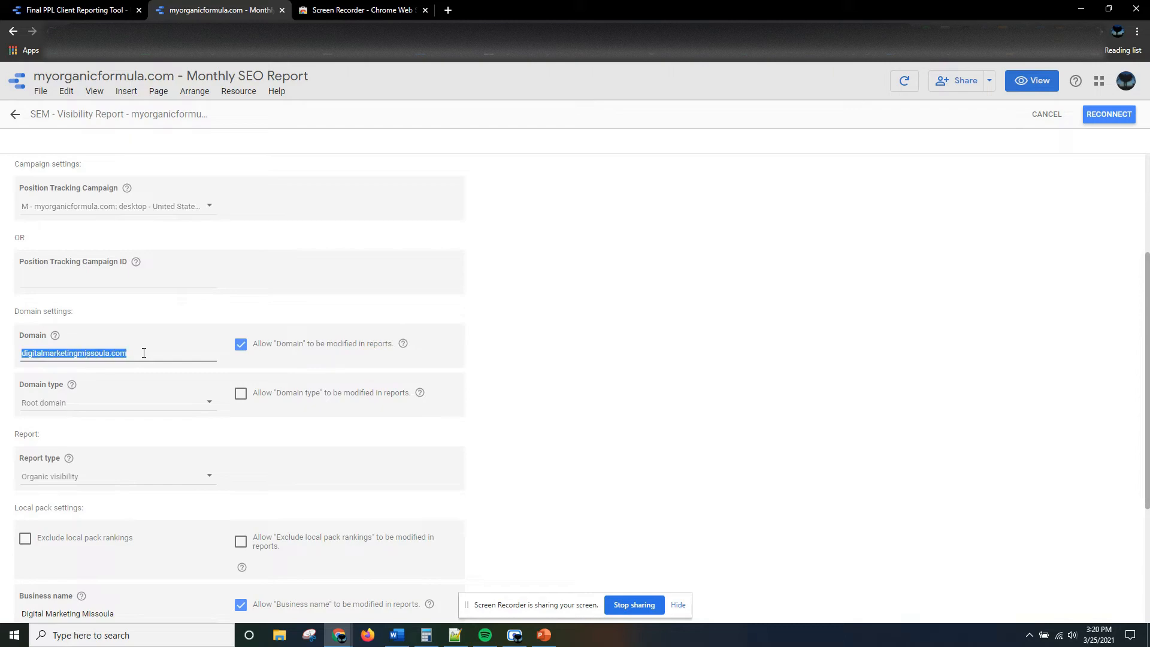
pyautogui.scroll(-1, 145, 351)
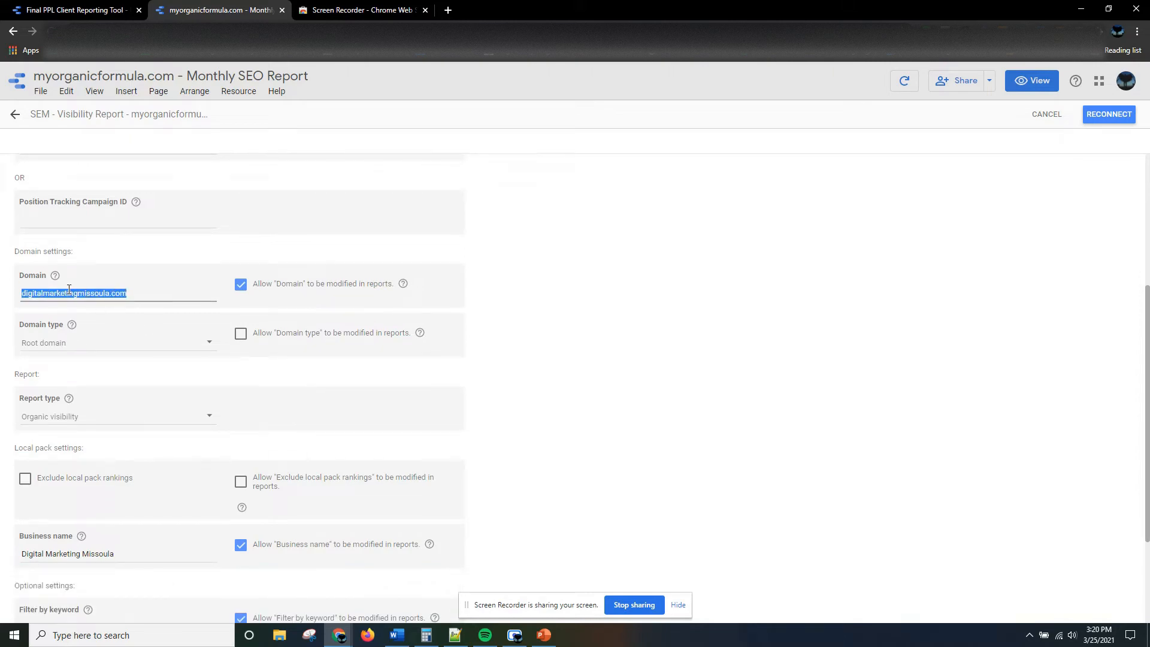
pyautogui.hotkey('ctrl', 'v')
pyautogui.scroll(-2, 120, 329)
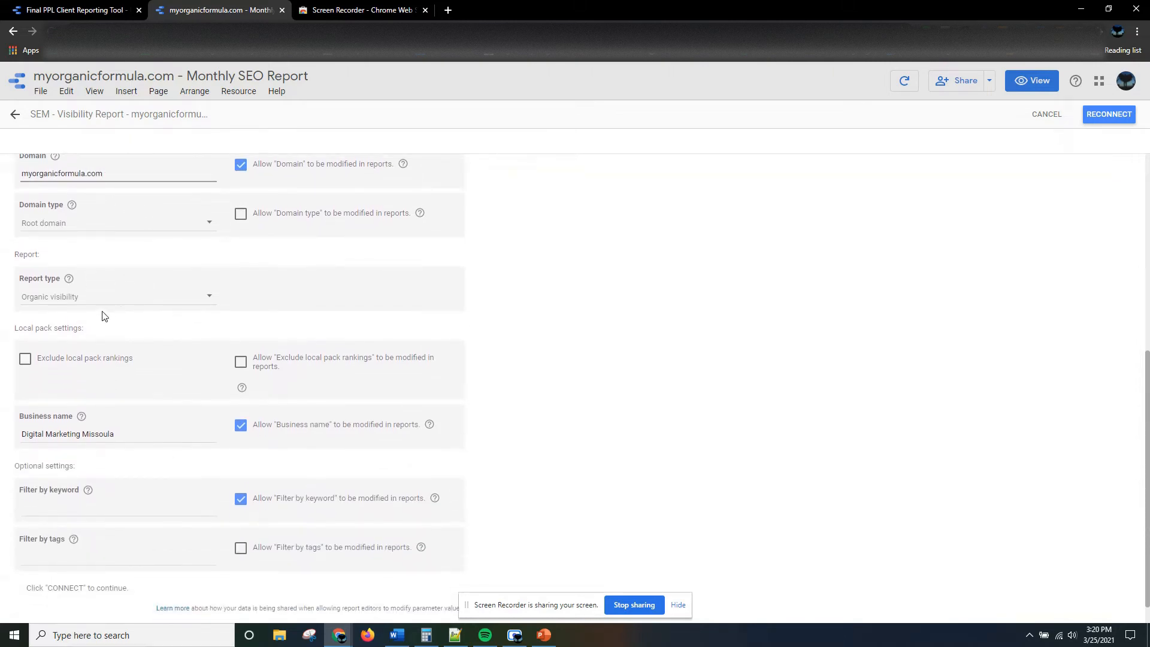
pyautogui.tripleClick(116, 432)
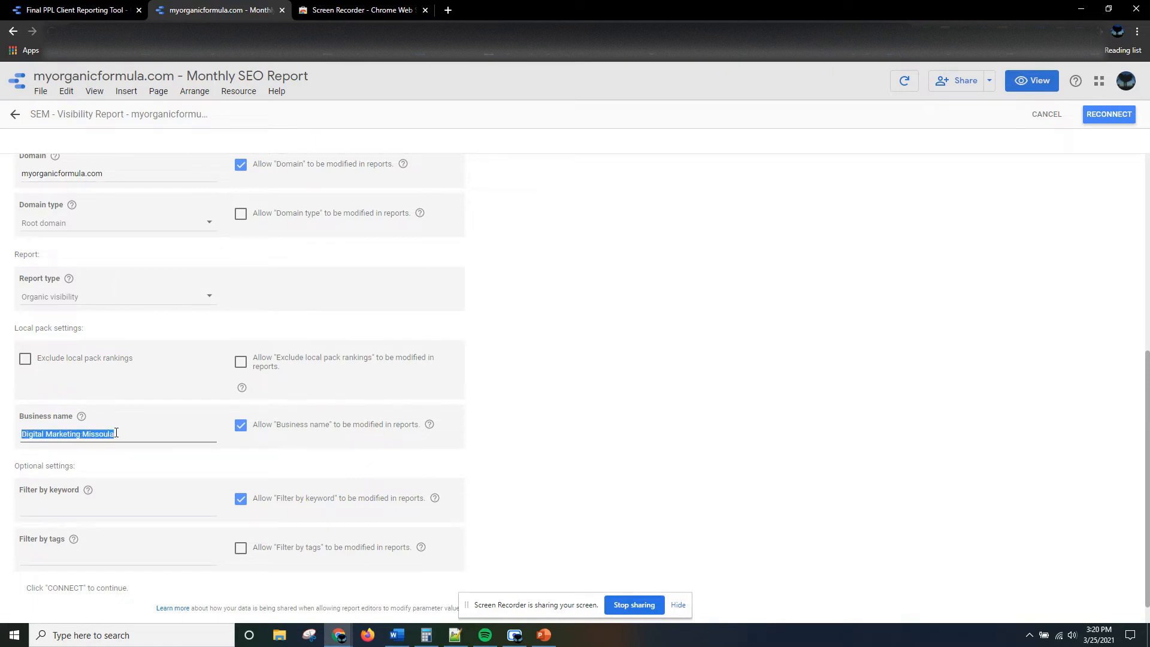
pyautogui.write('My Organic Formula')
pyautogui.click(661, 436)
pyautogui.scroll(-1, 149, 479)
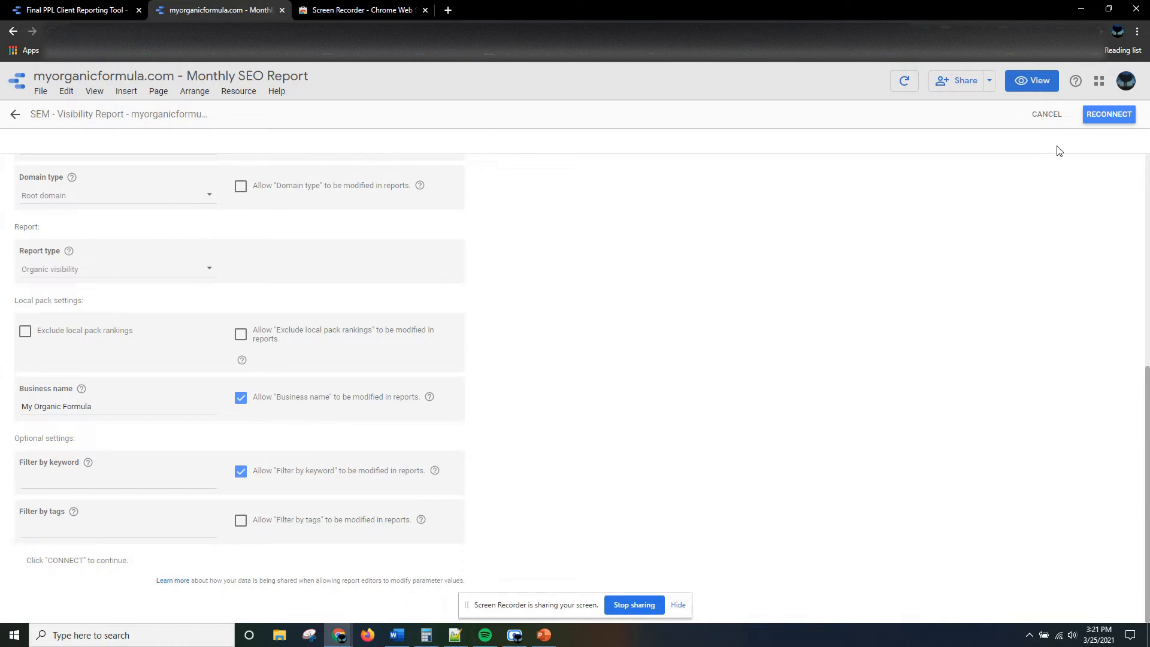
# Step: Reconnect the Visibility source, allowing parameter sharing and applying changes, then return to Data sources
pyautogui.click(1119, 116)
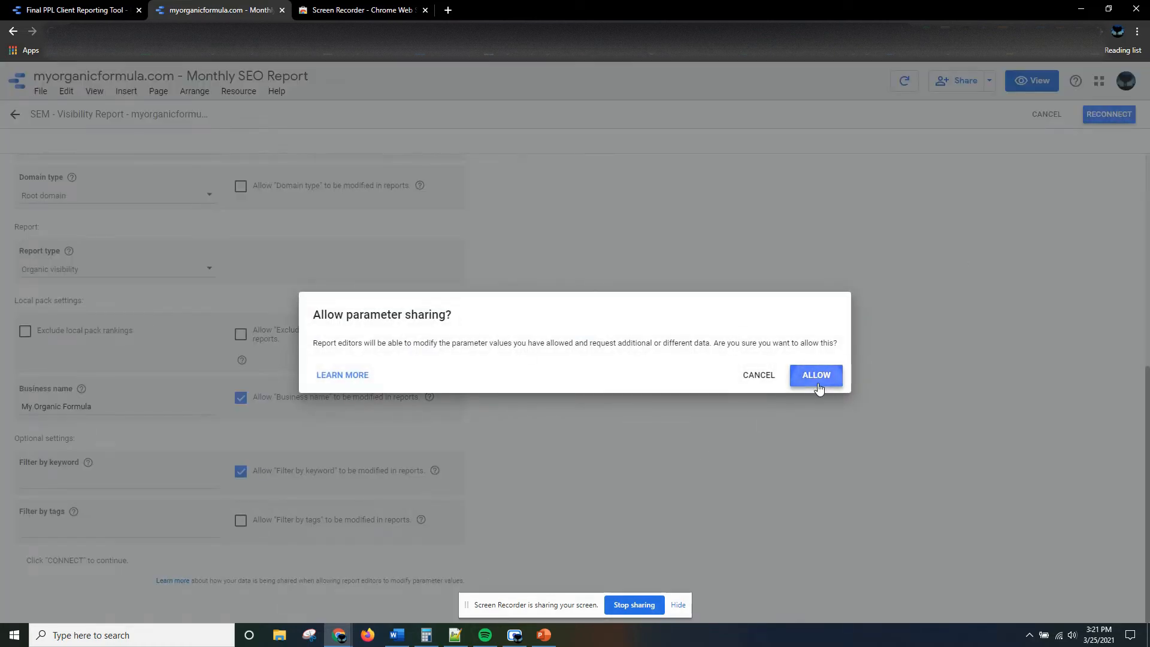
pyautogui.click(817, 376)
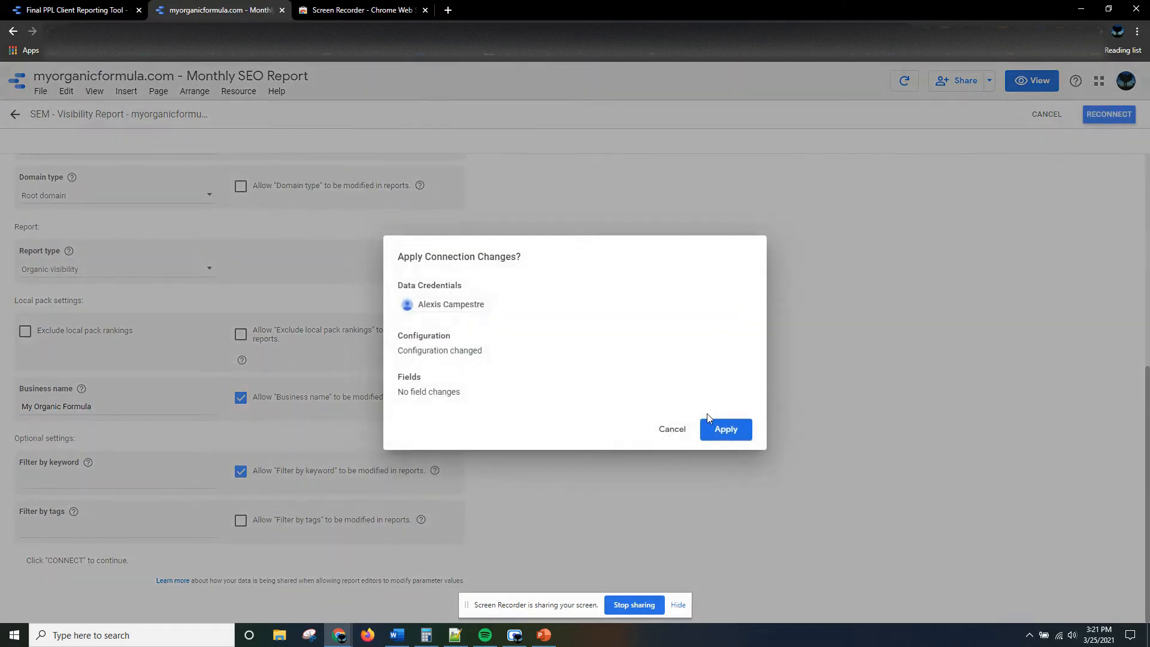
pyautogui.click(725, 428)
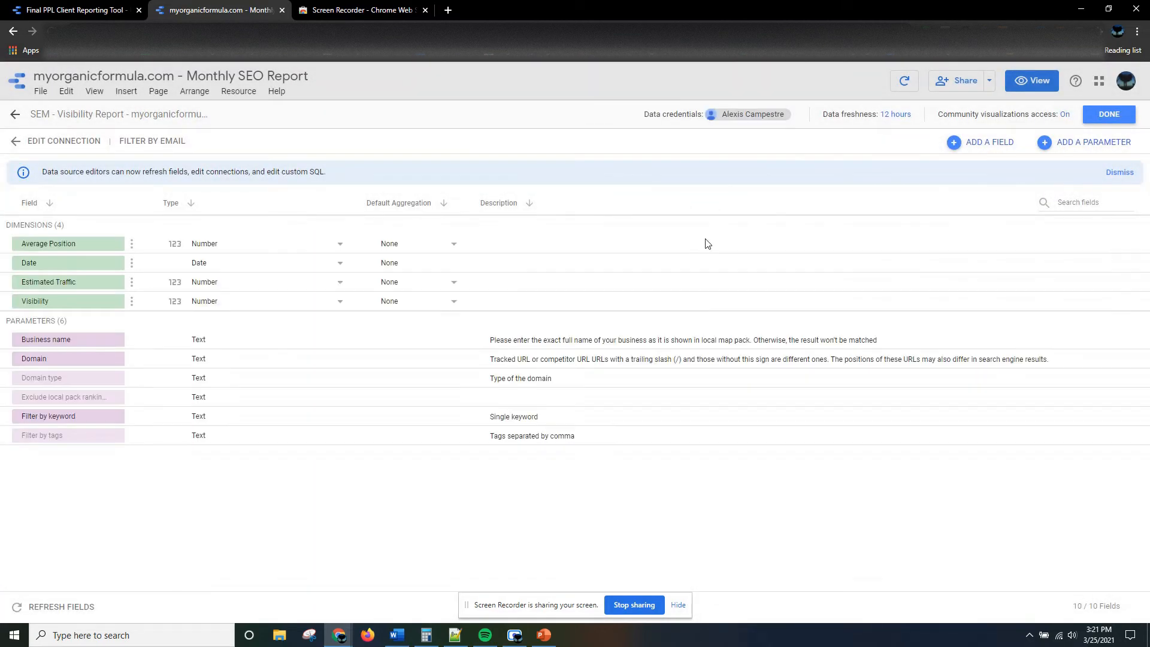
pyautogui.click(1104, 115)
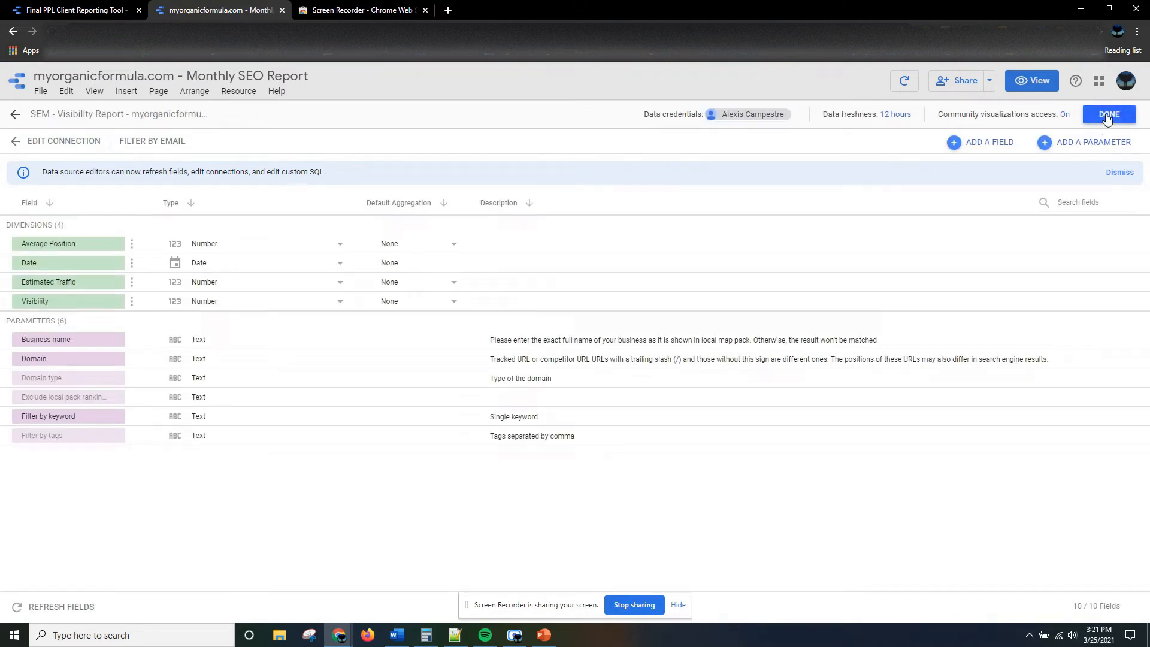
pyautogui.click(1091, 119)
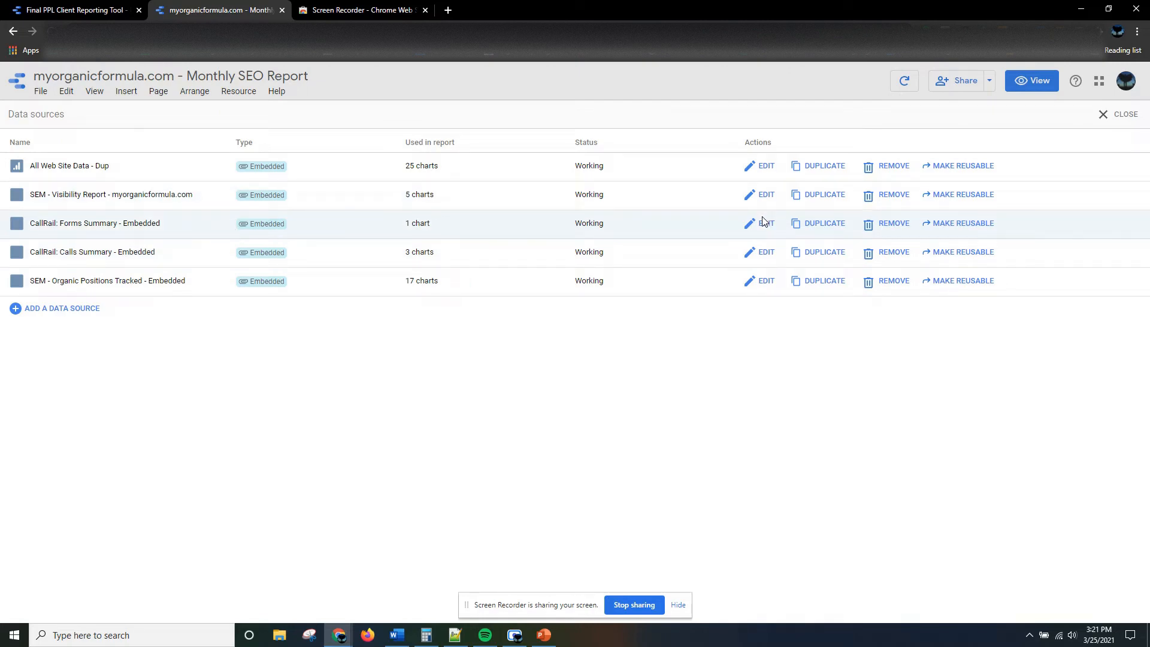
# Step: Edit Organic Positions Tracked, renaming it with myorganicformula.com and choosing the myorganicformula.com campaign
pyautogui.click(765, 282)
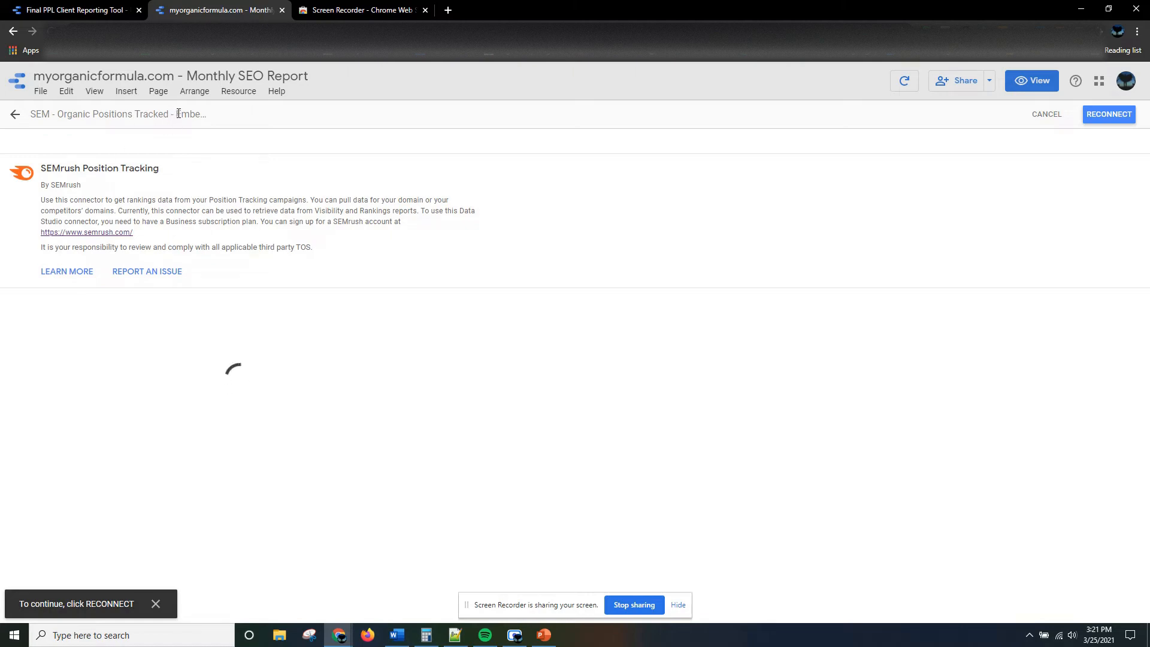
pyautogui.moveTo(177, 115); pyautogui.dragTo(271, 118)
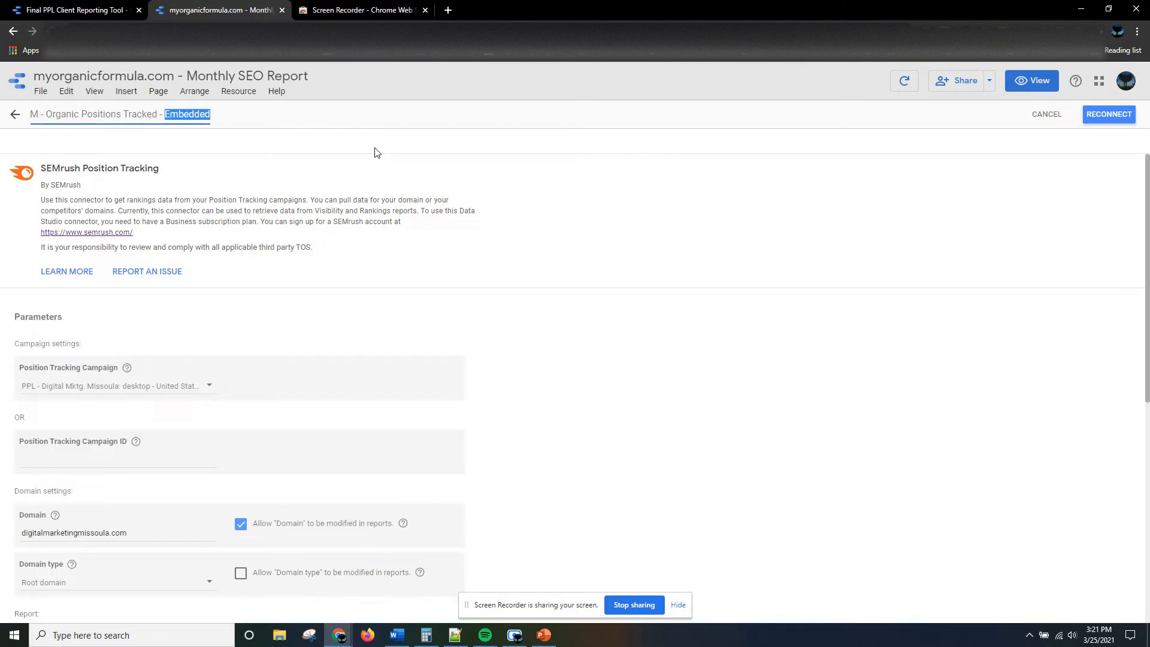
pyautogui.write('myorganicformula.com')
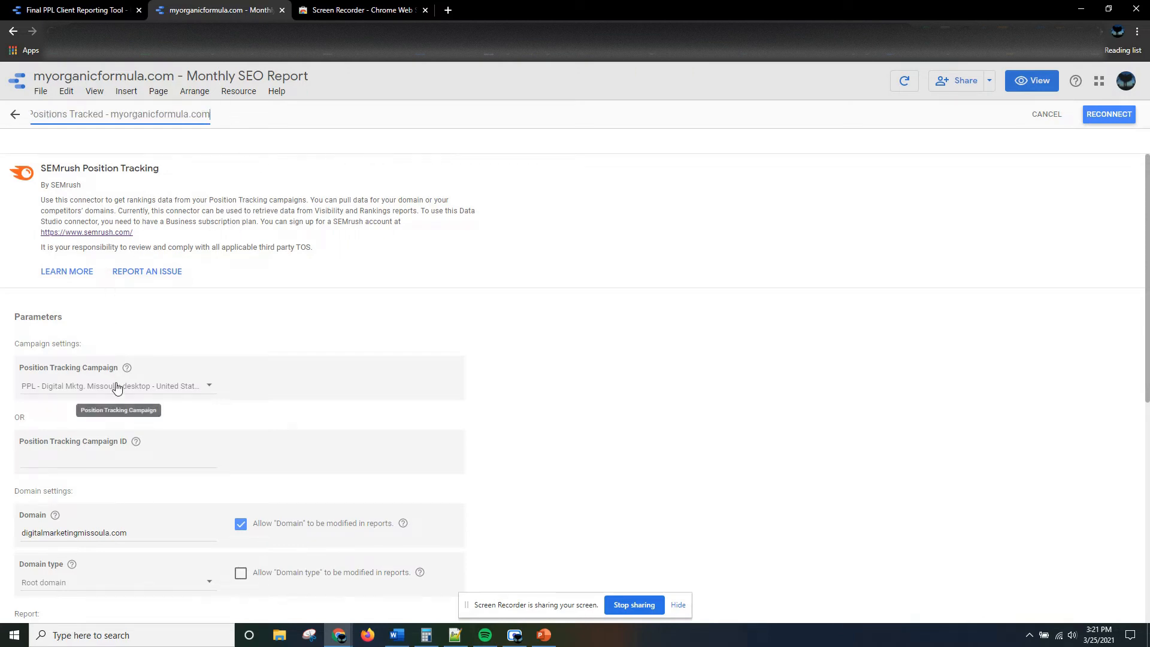
pyautogui.scroll(-3, 141, 388)
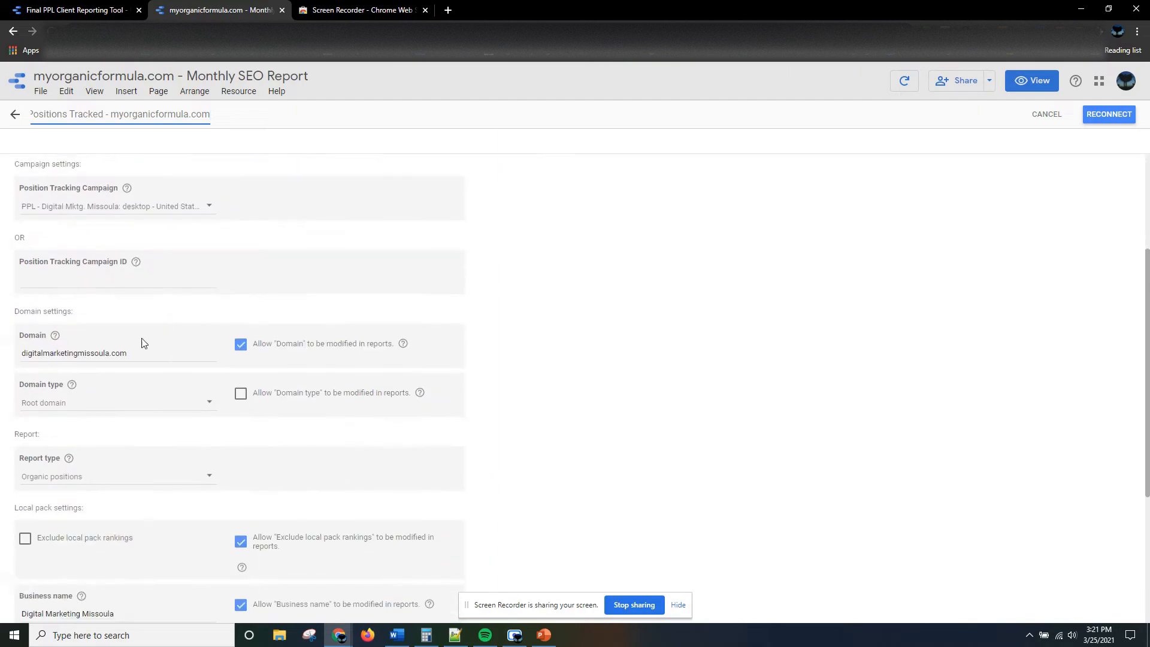
pyautogui.click(79, 211)
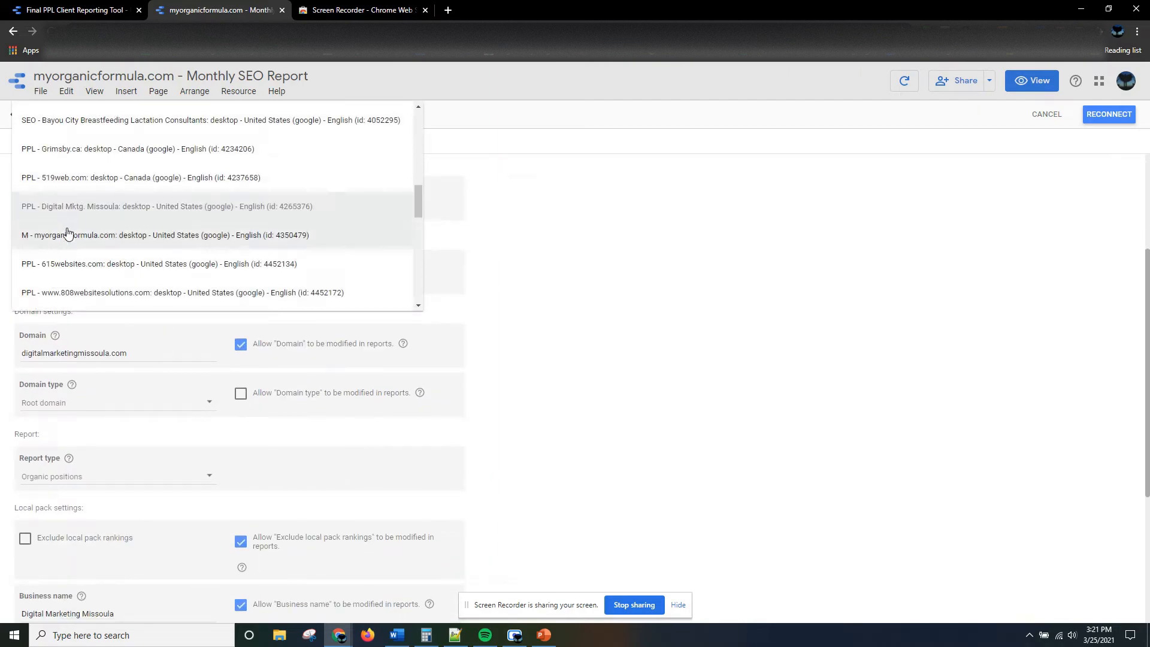
pyautogui.click(71, 239)
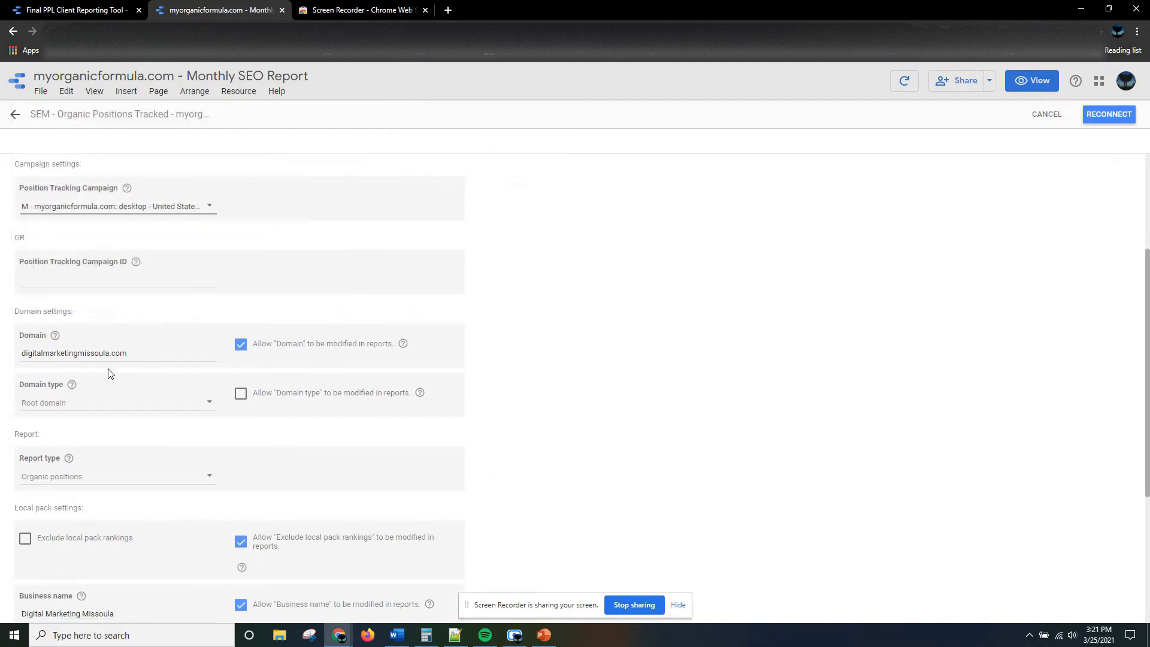
# Step: Set its domain to myorganicformula.com and business name to My Organic Formula
pyautogui.tripleClick(118, 354)
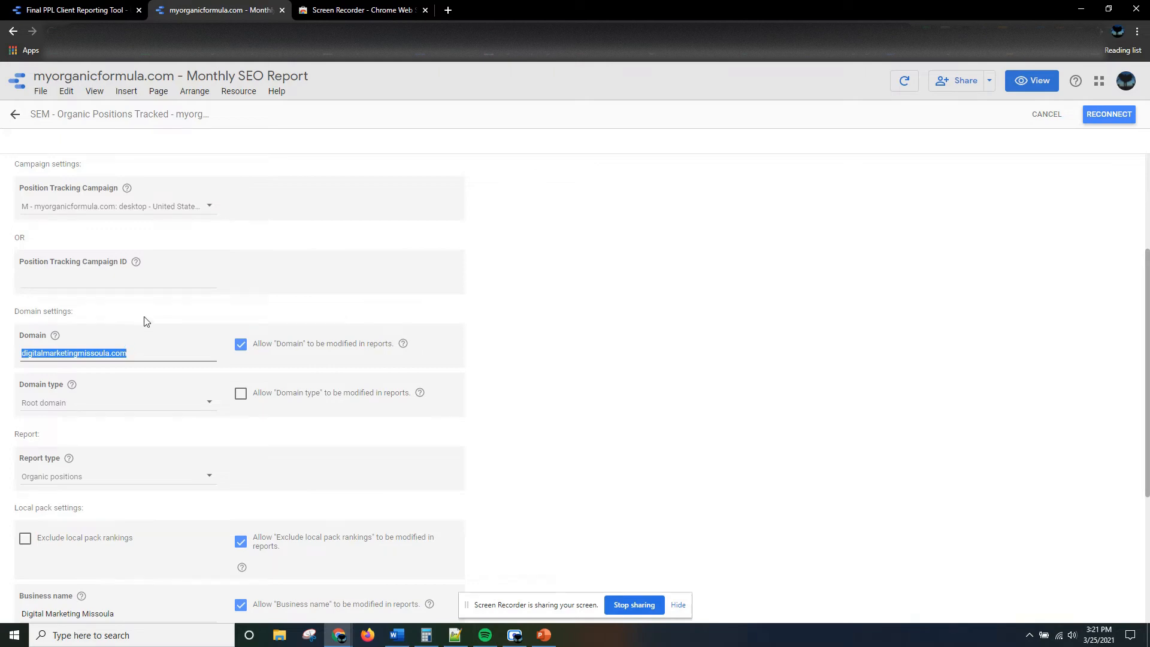
pyautogui.write('myorganicformula.com')
pyautogui.scroll(-3, 161, 310)
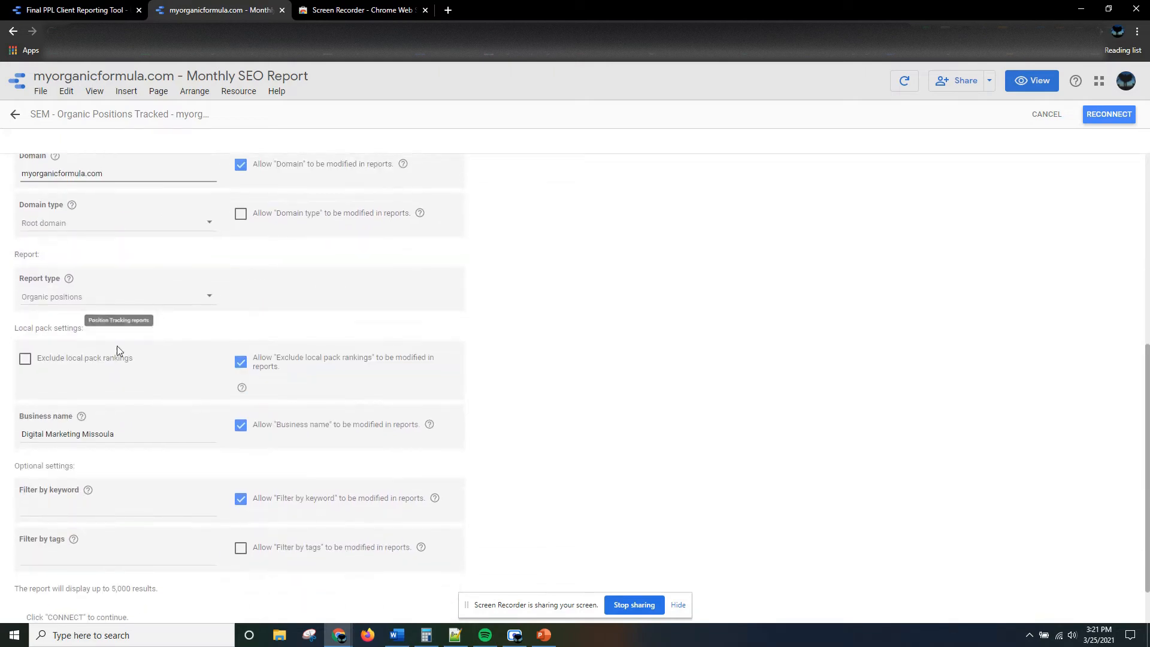
pyautogui.tripleClick(118, 428)
pyautogui.write('My Organic Formula')
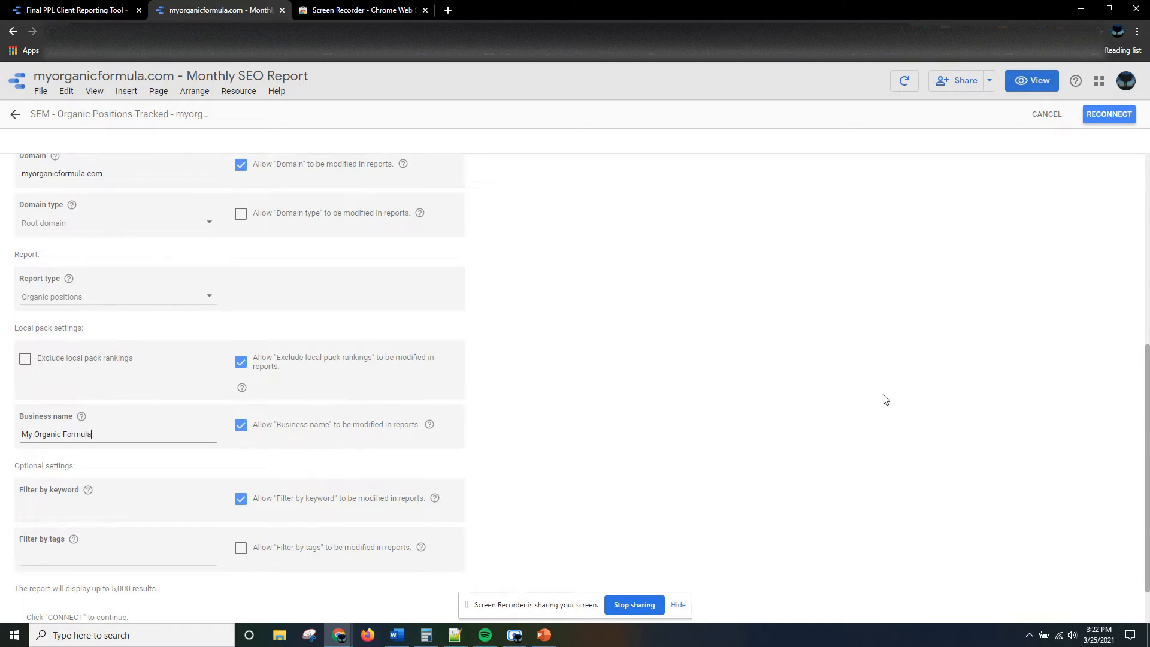
# Step: Reconnect Organic Positions Tracked with parameter sharing allowed, apply changes, and return to Data sources
pyautogui.click(1110, 115)
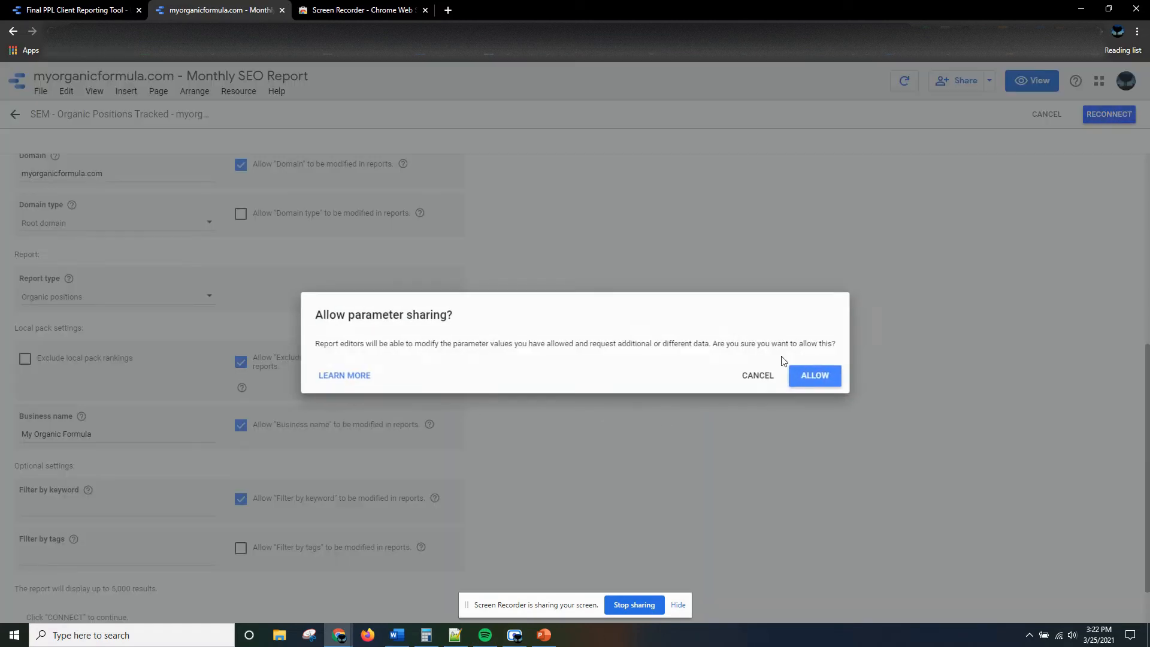
pyautogui.click(809, 376)
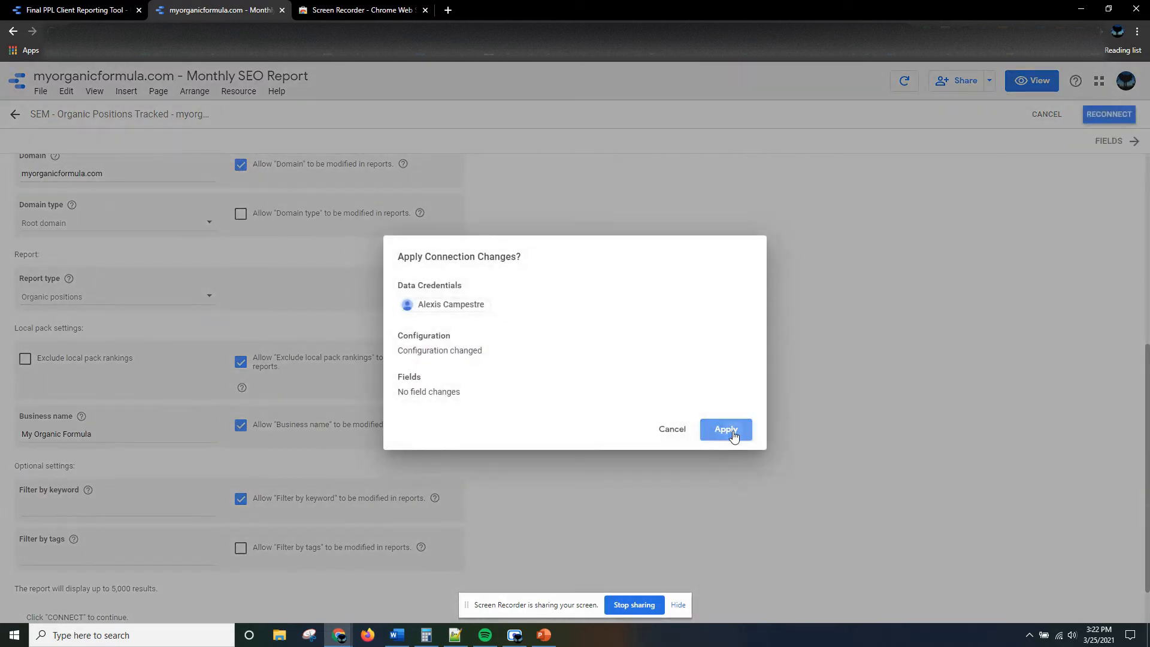
pyautogui.click(728, 430)
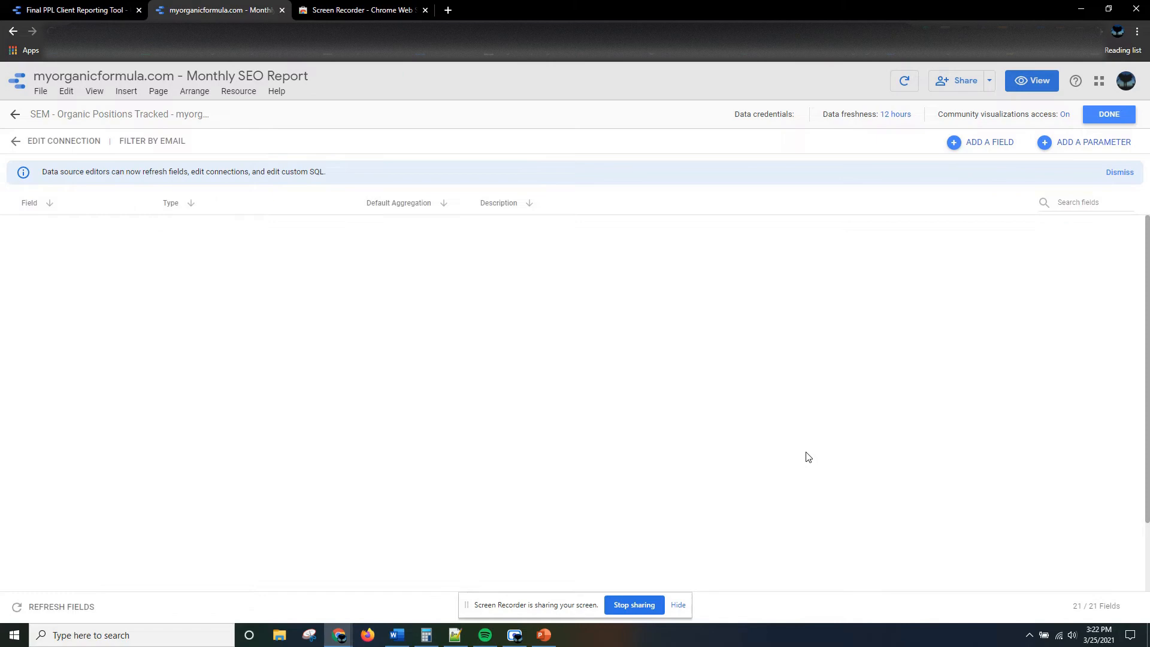
pyautogui.click(1108, 115)
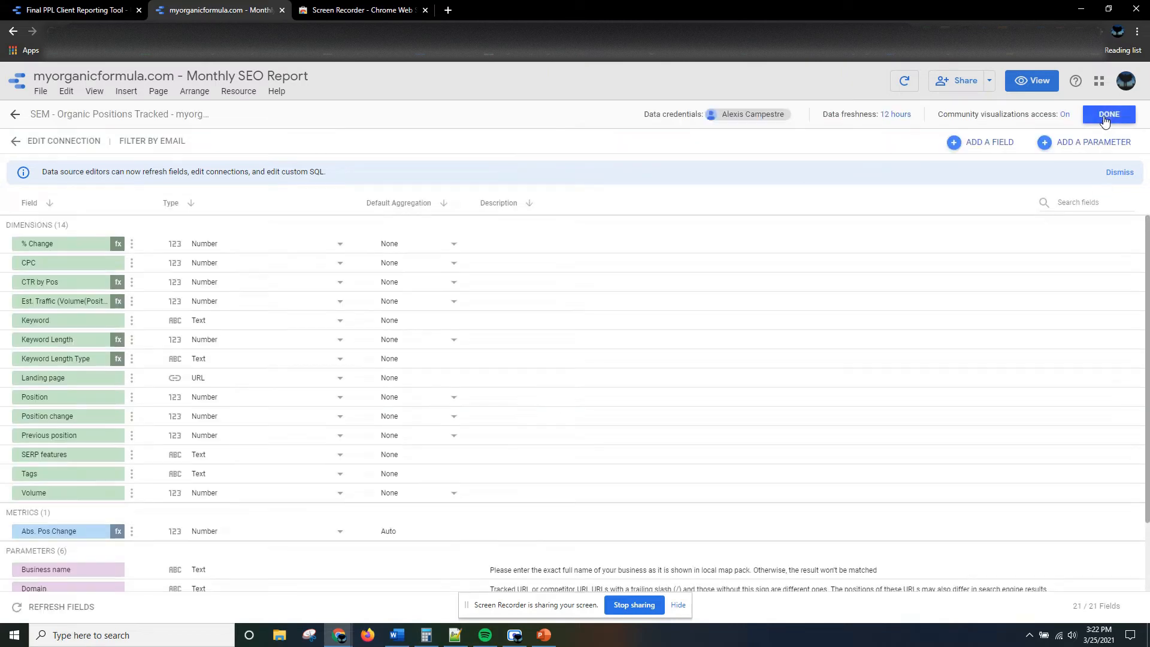
pyautogui.click(1107, 115)
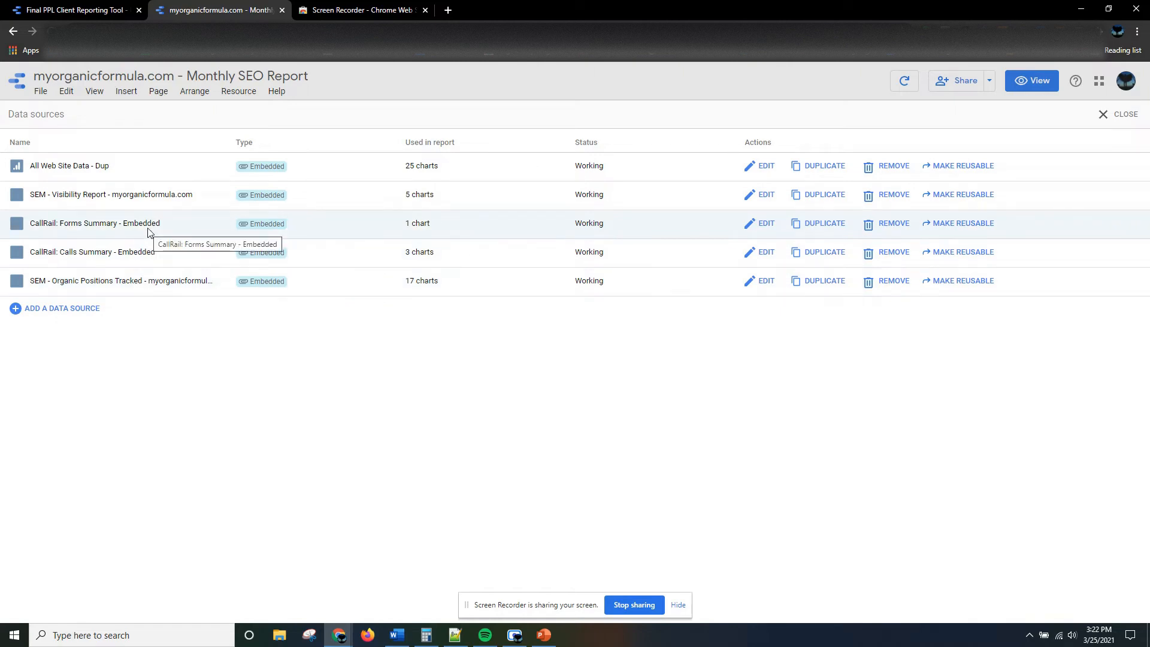
# Step: Edit the CallRail Forms Summary source, replacing 'Embedded' in its title with myorganicformula.com
pyautogui.click(765, 226)
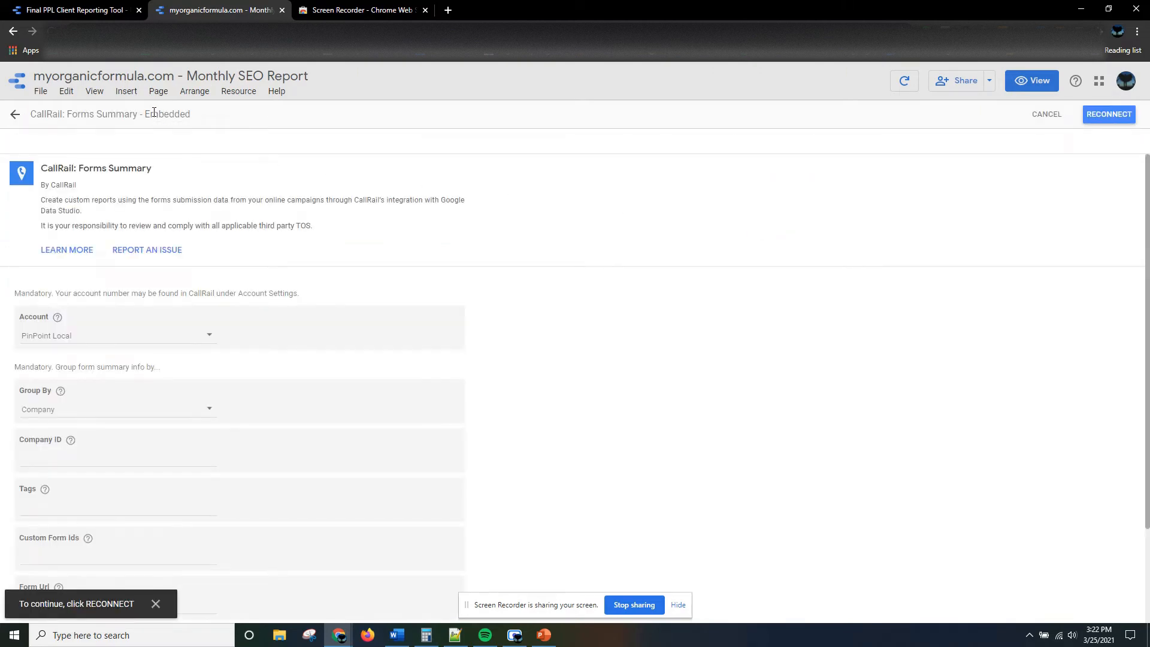
pyautogui.tripleClick(154, 112)
pyautogui.click(168, 114)
pyautogui.moveTo(146, 112); pyautogui.dragTo(267, 121)
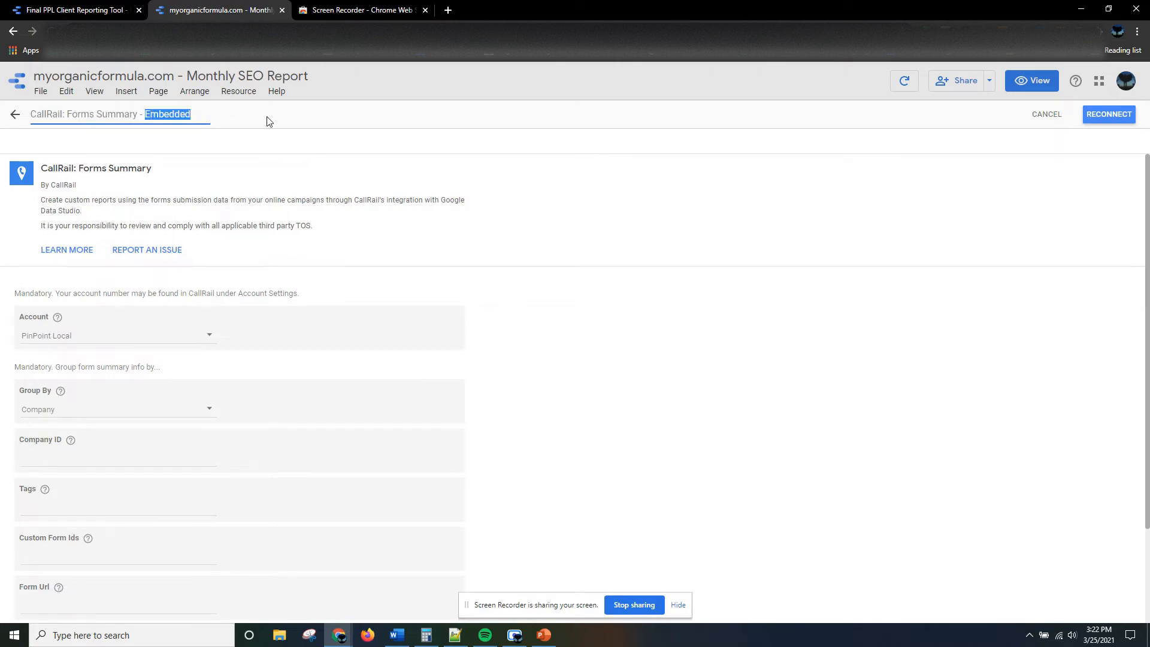
pyautogui.write('myorganicformula.com')
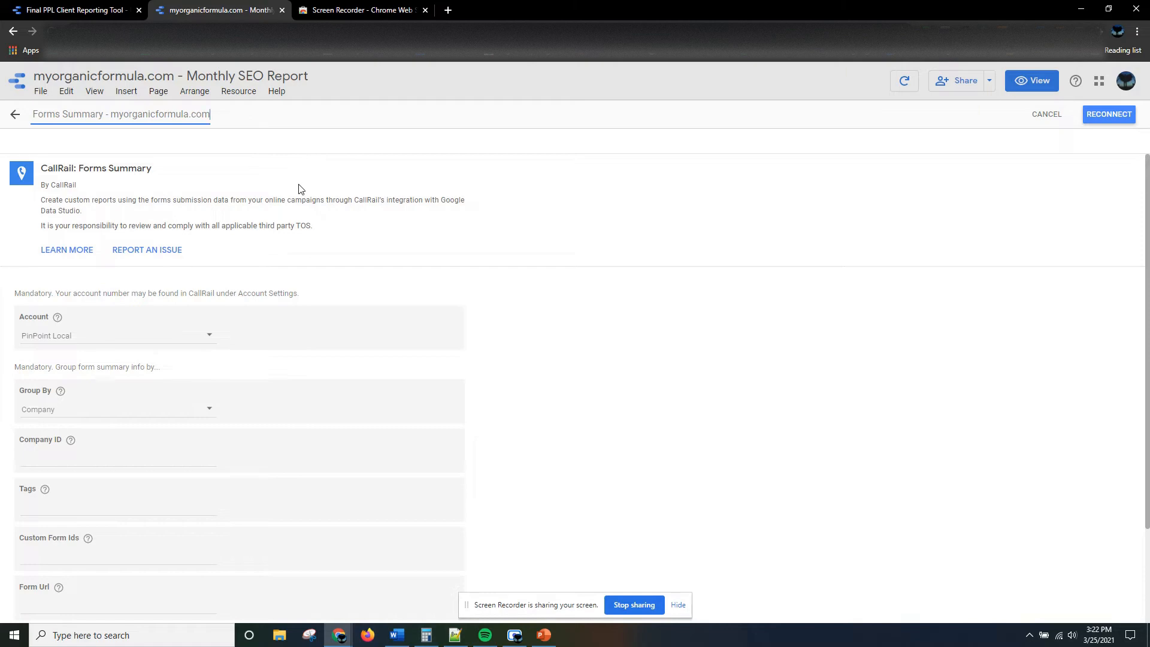
pyautogui.scroll(-1, 296, 190)
pyautogui.scroll(-1, 120, 258)
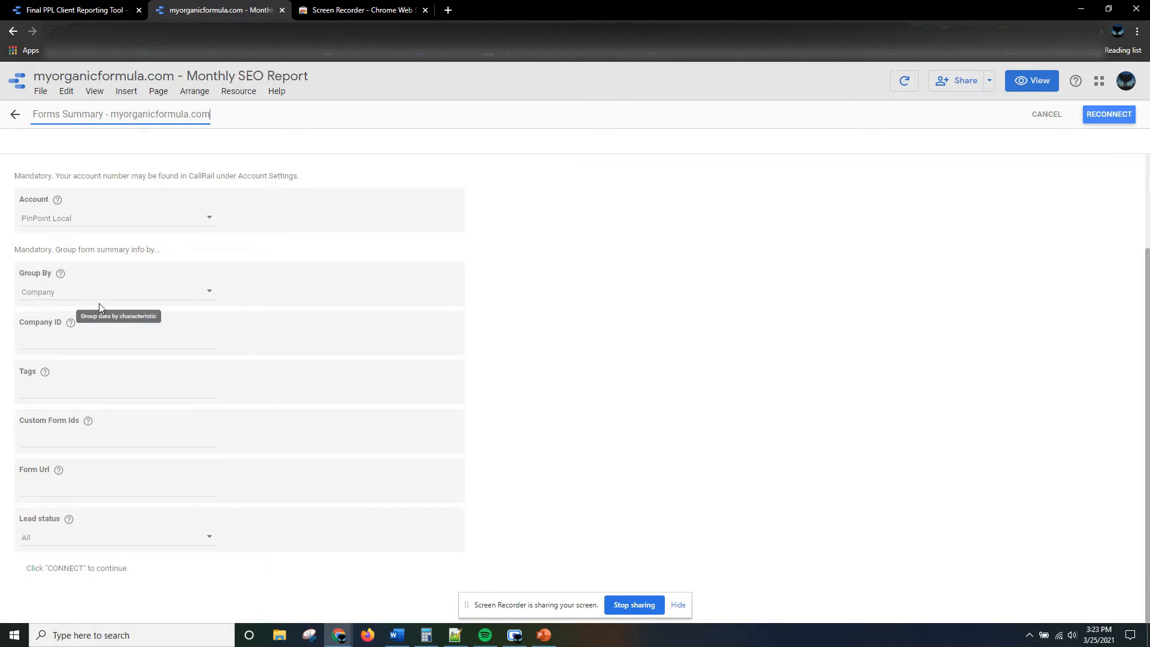
pyautogui.click(131, 345)
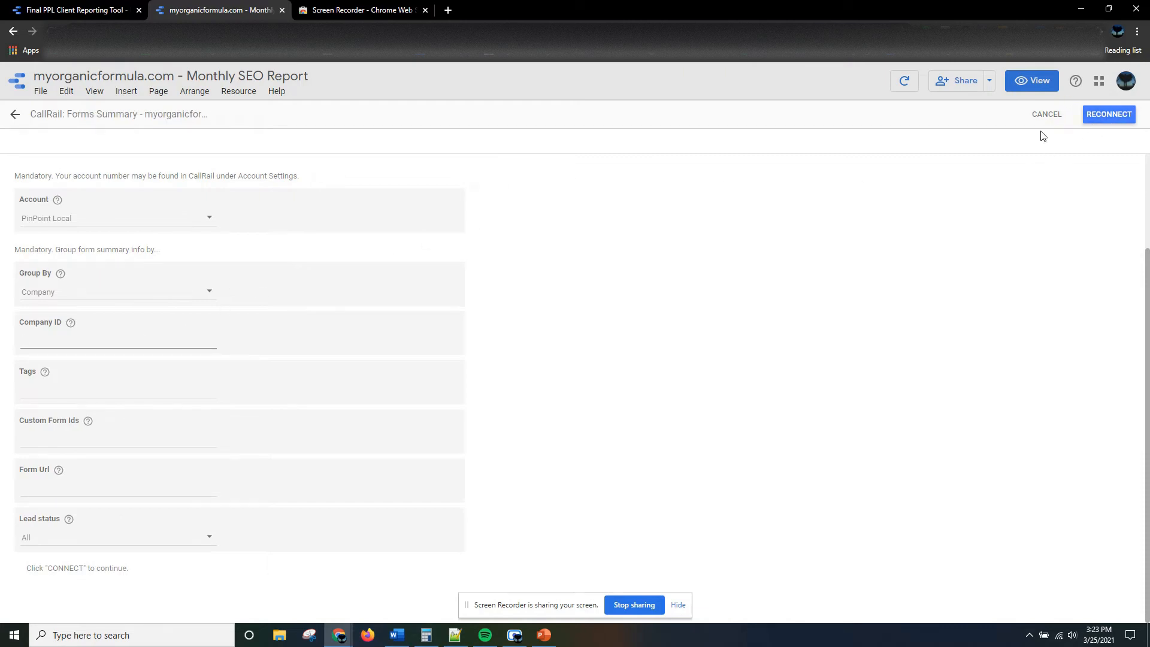
# Step: Reconnect the Forms Summary source and close its fields editor
pyautogui.click(1103, 116)
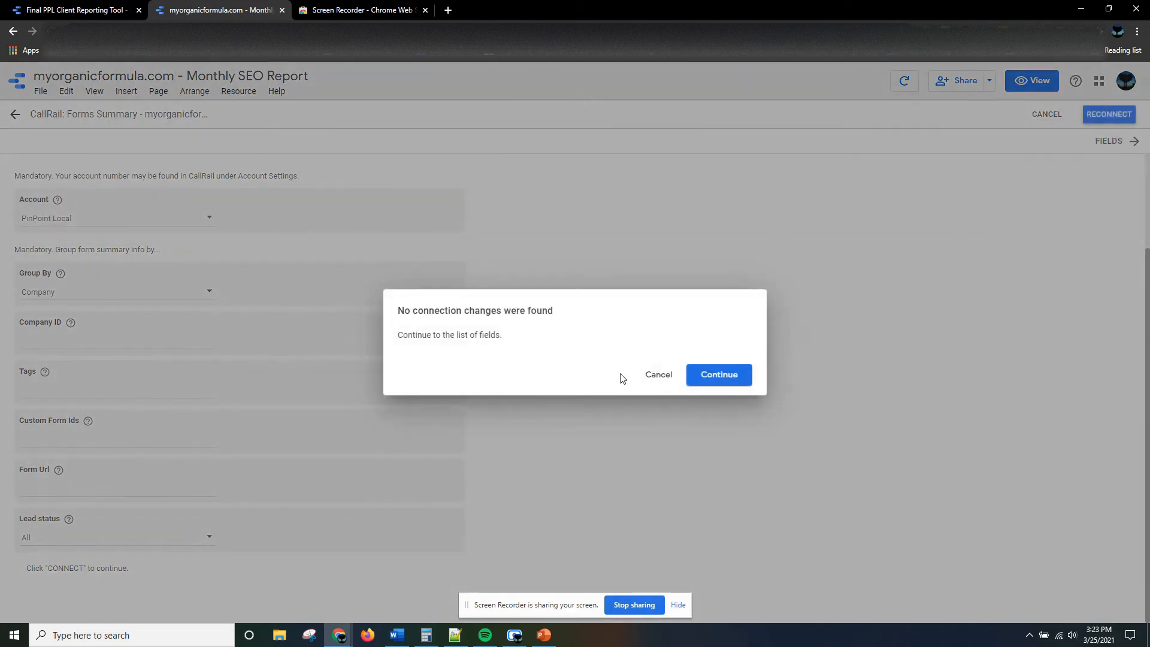
pyautogui.click(706, 376)
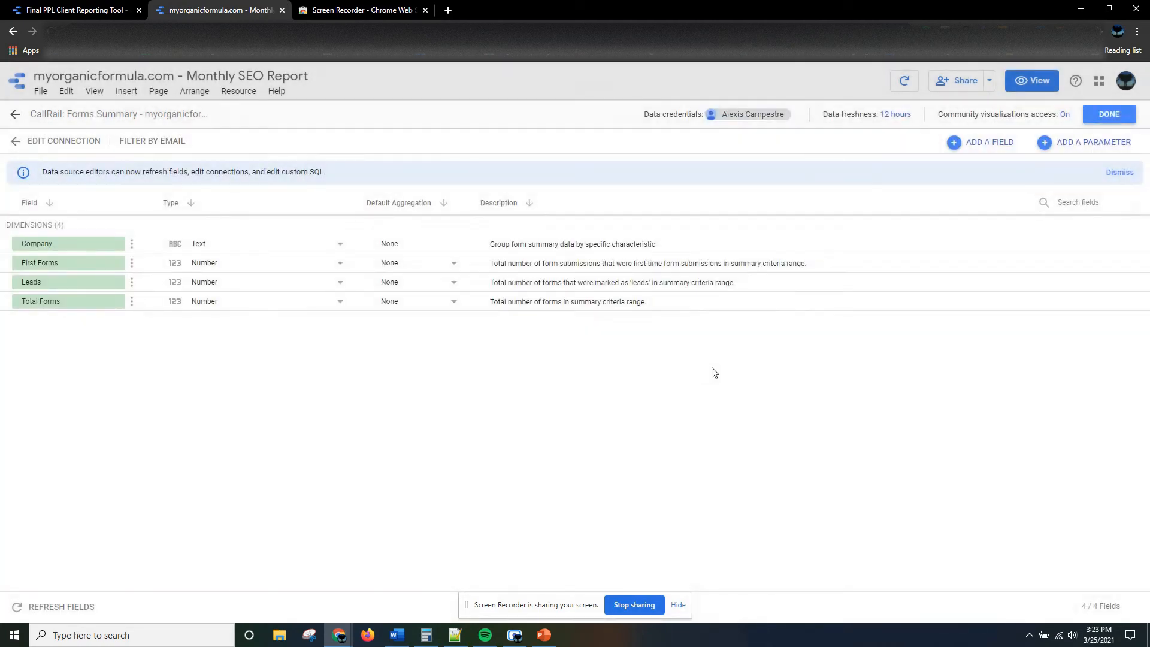
pyautogui.click(1108, 114)
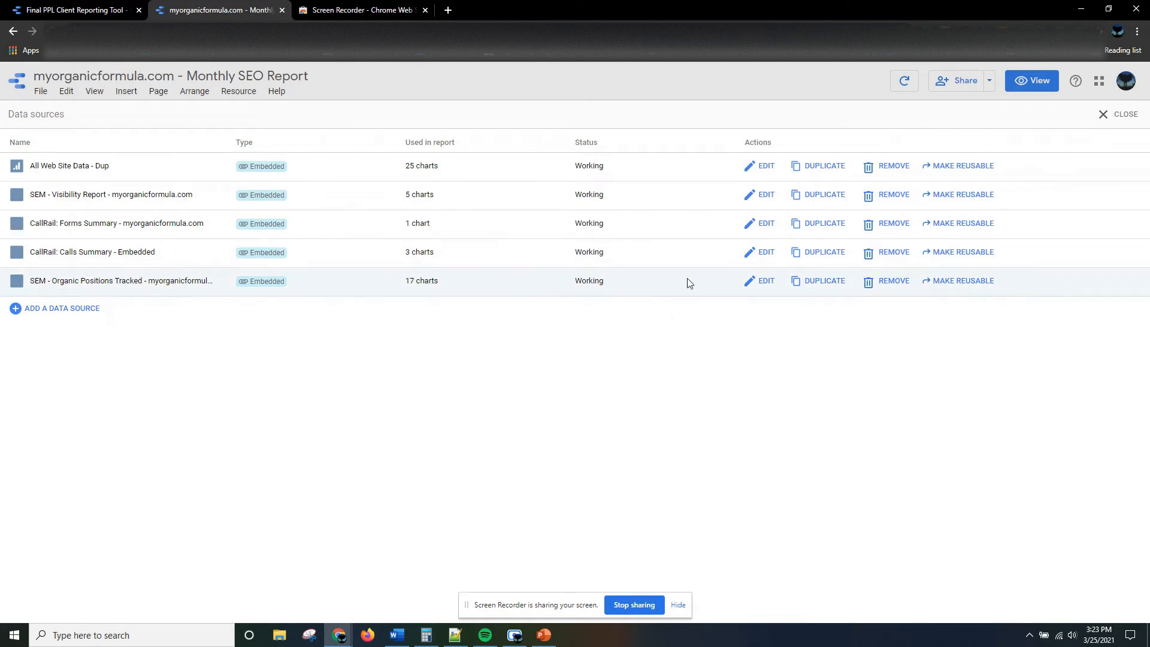
# Step: Edit CallRail: Calls Summary, replacing 'Embedded' in its name with myorganicformula.com
pyautogui.click(768, 257)
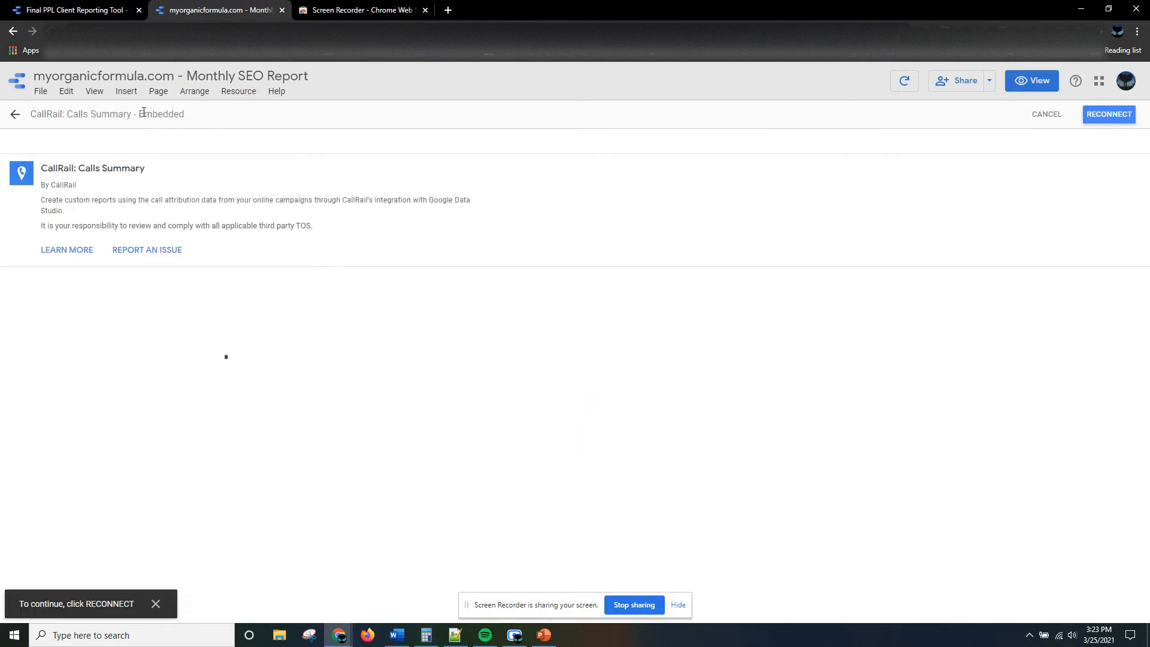
pyautogui.click(143, 114)
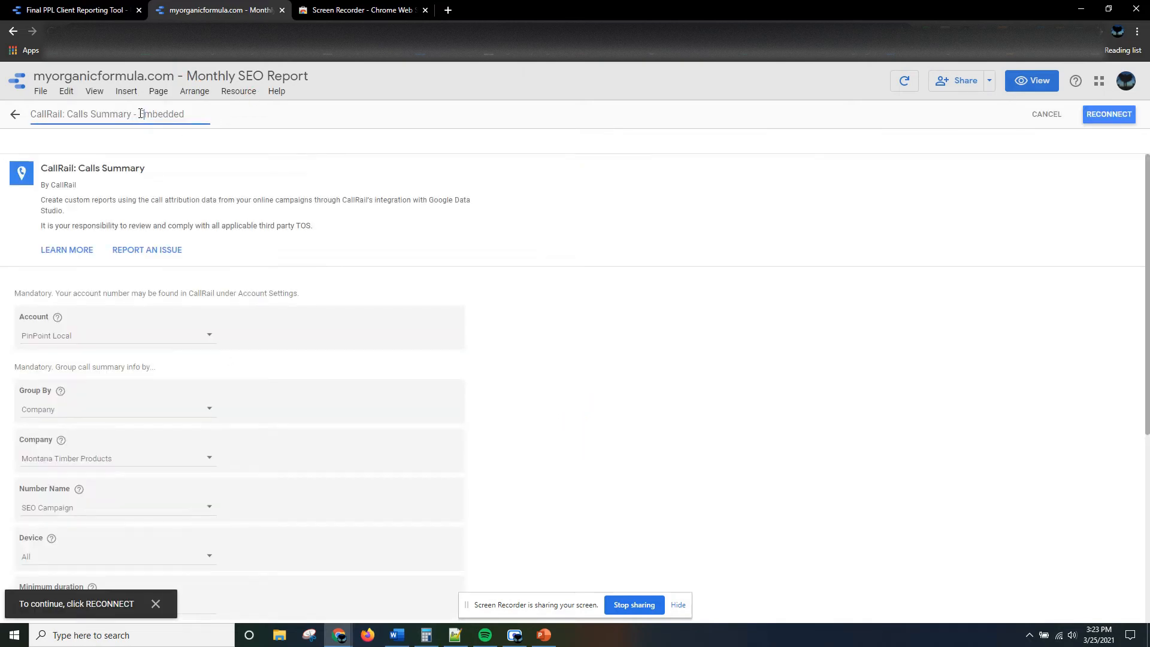
pyautogui.moveTo(138, 113); pyautogui.dragTo(242, 122)
pyautogui.write('myorganicformula.com')
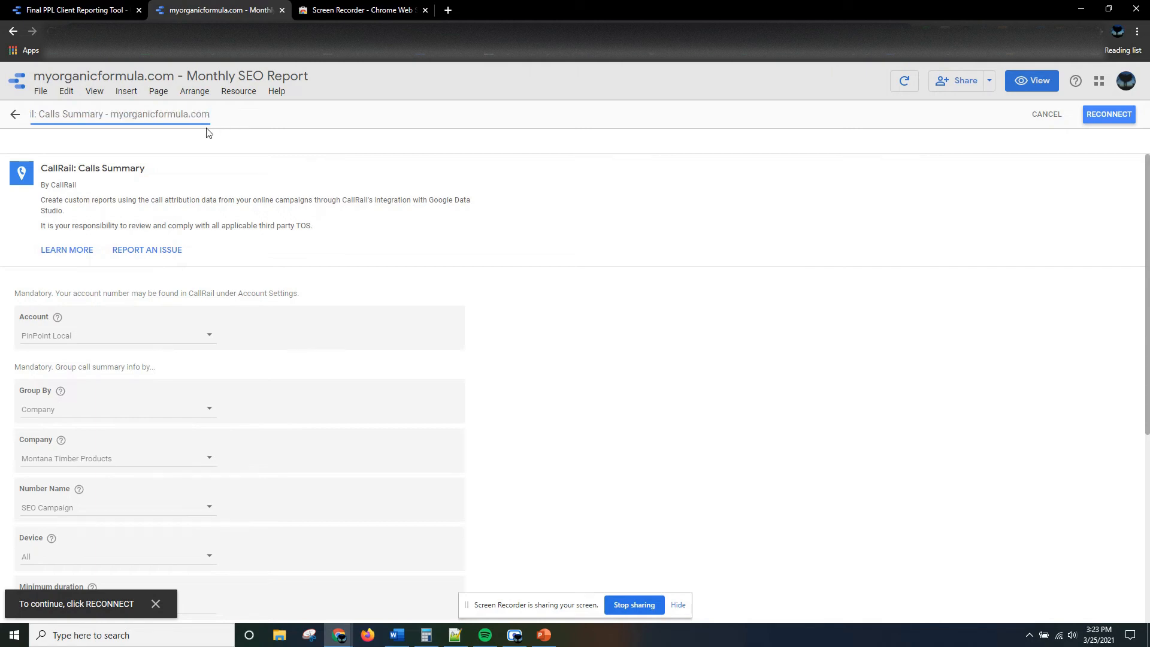
# Step: Choose Momentum Partners as the CallRail company
pyautogui.scroll(-2, 123, 341)
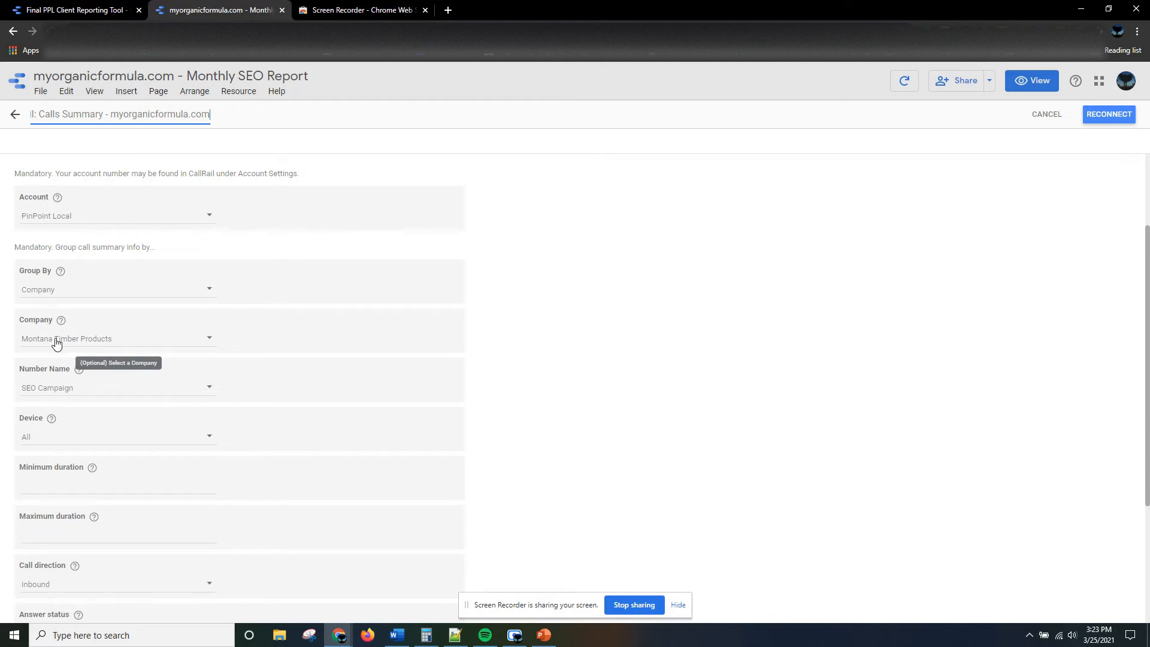
pyautogui.click(89, 344)
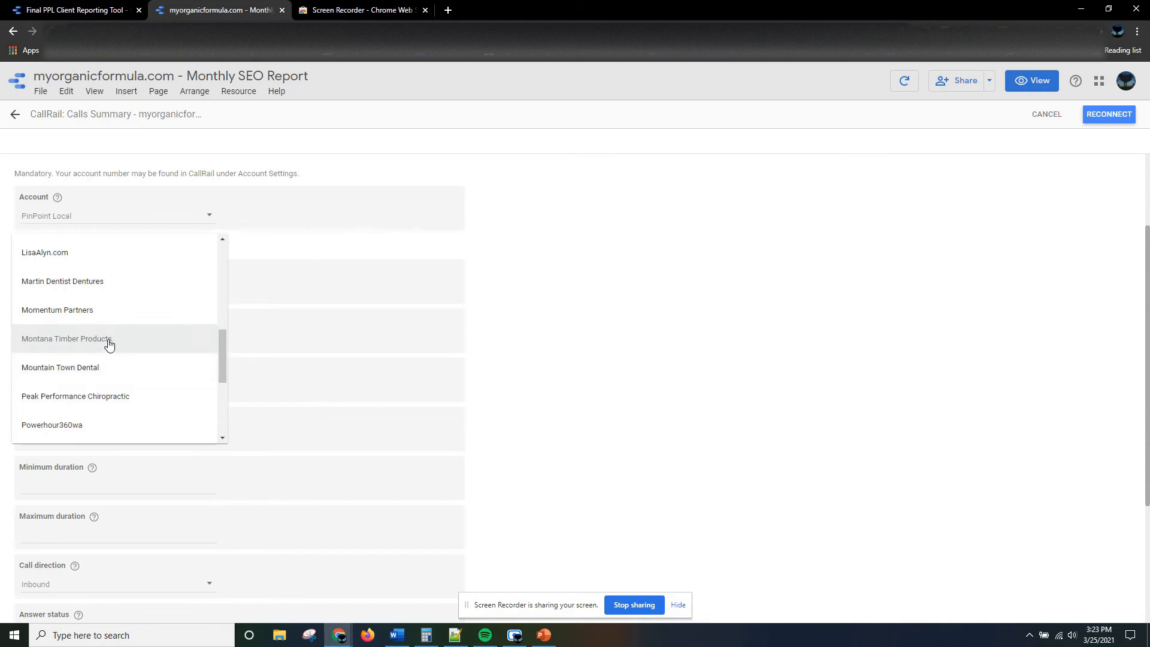
pyautogui.scroll(5, 109, 343)
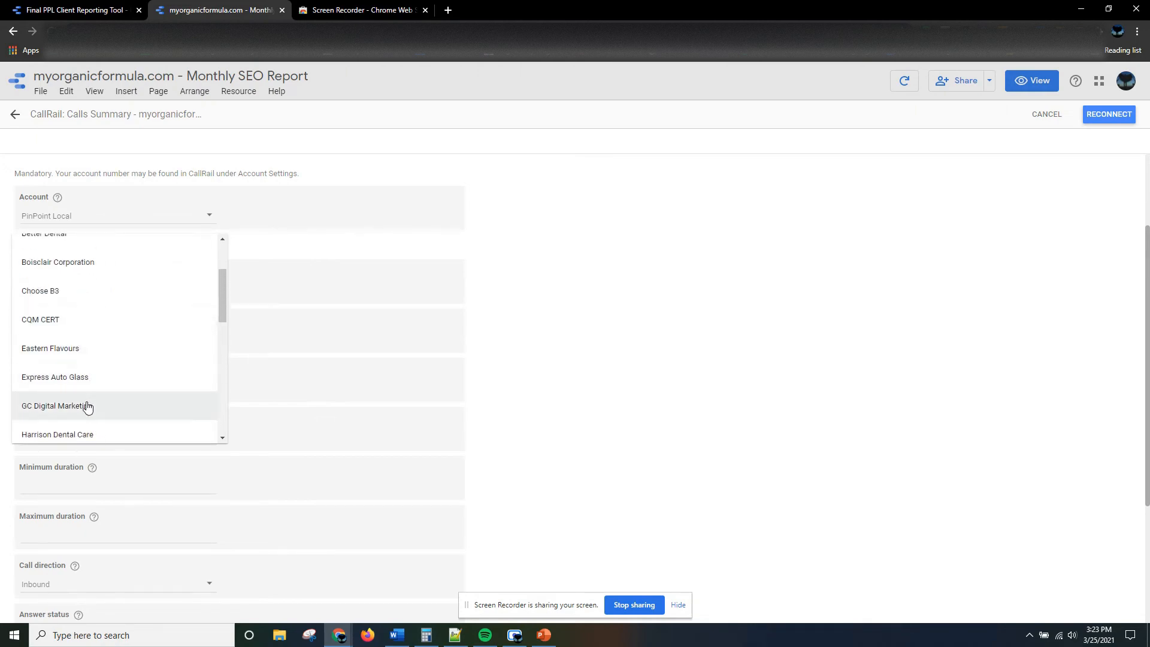
pyautogui.scroll(3, 89, 395)
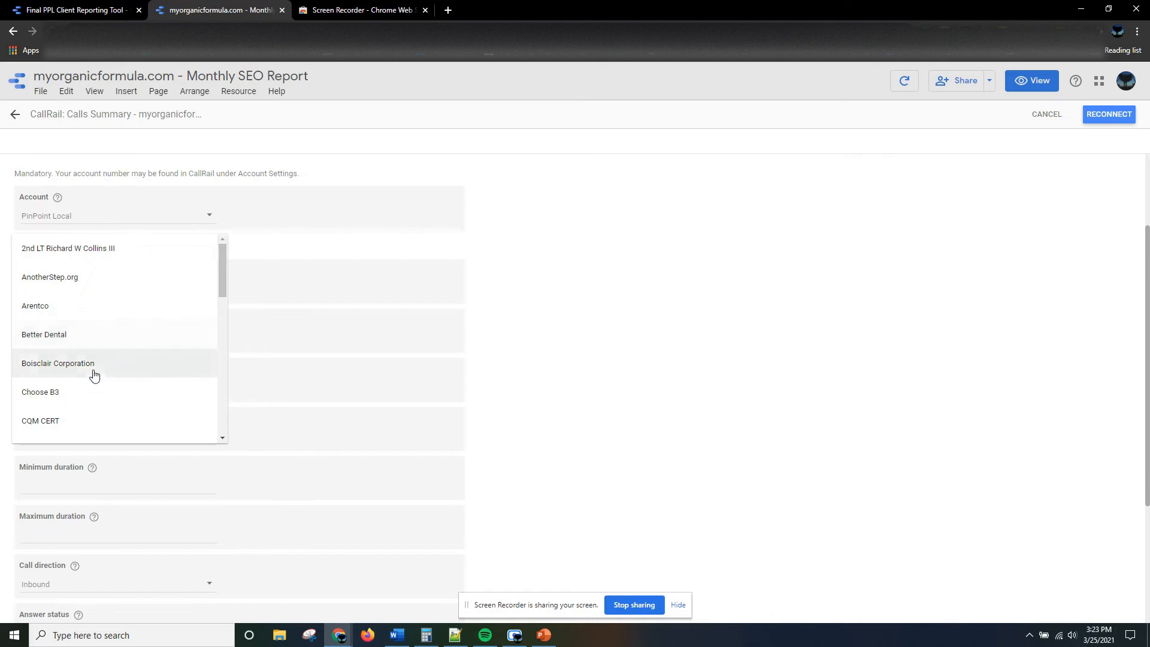
pyautogui.scroll(-4, 93, 368)
pyautogui.scroll(-1, 96, 366)
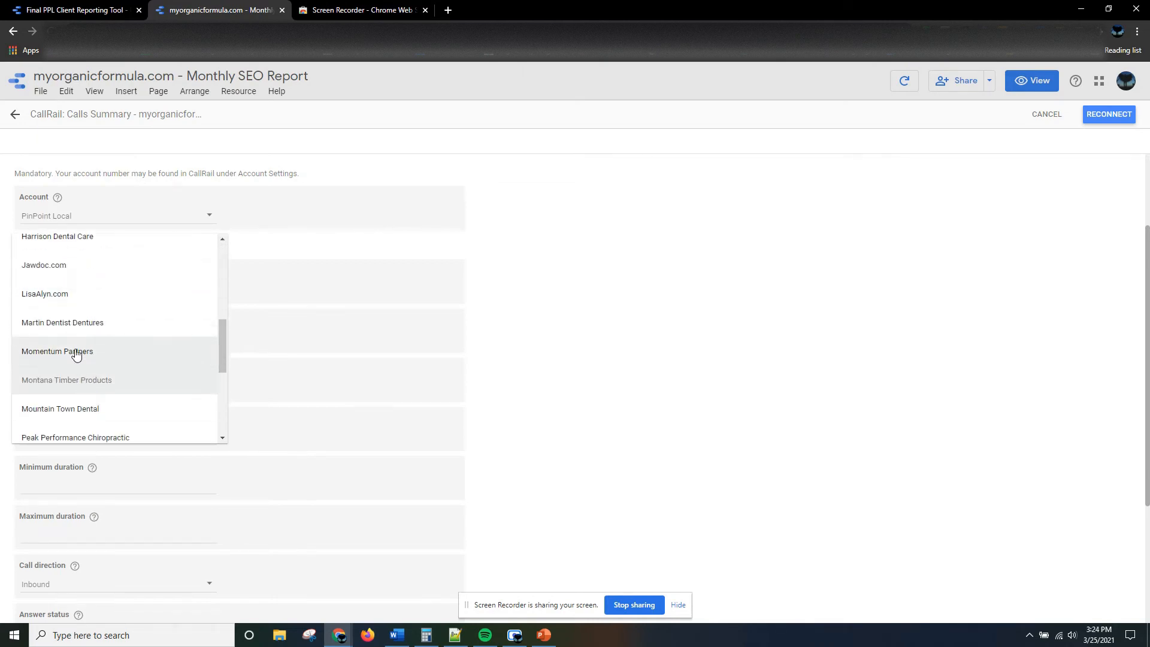
pyautogui.click(76, 355)
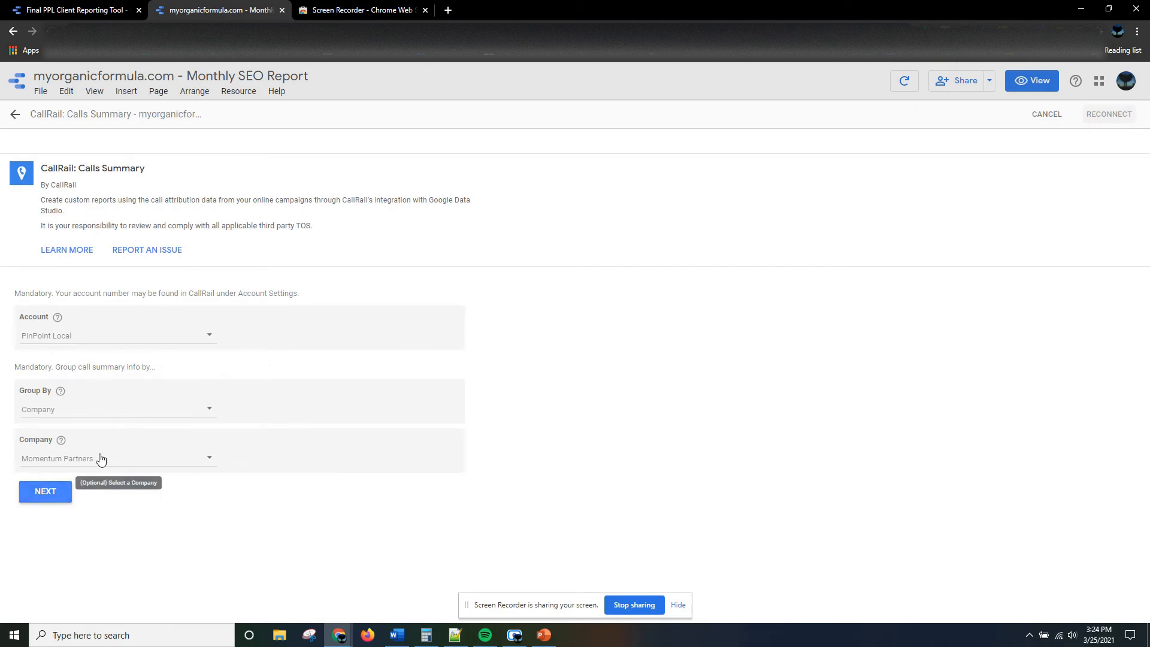
# Step: Reconnect the Calls Summary source, apply the connection changes, and close its fields editor
pyautogui.click(46, 492)
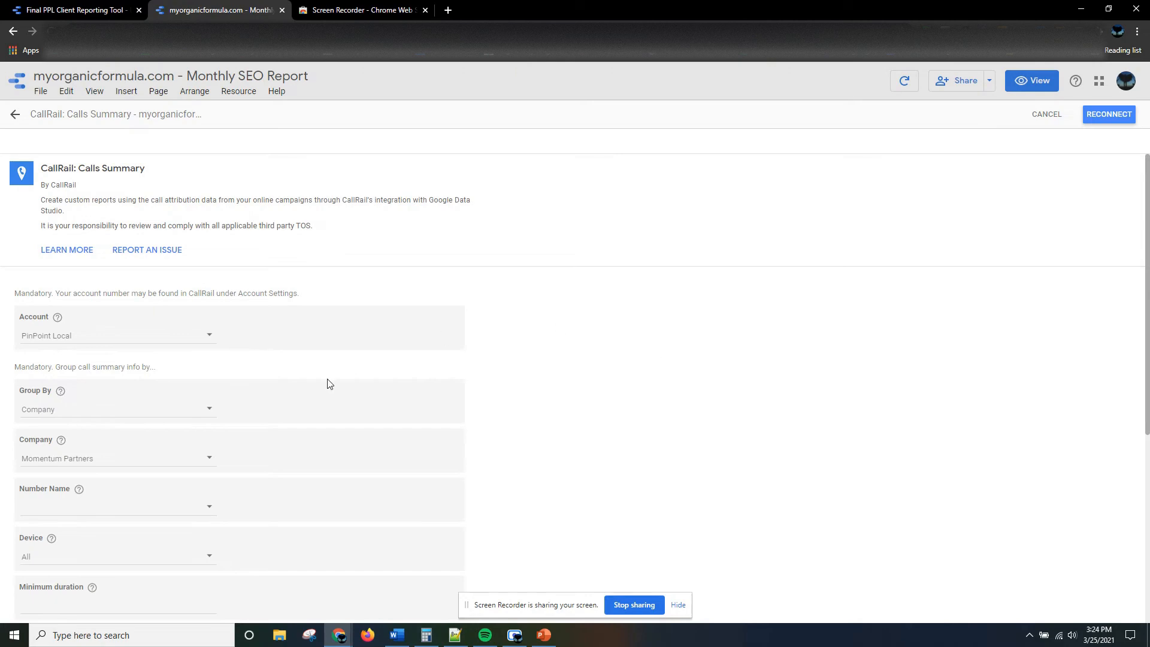
pyautogui.scroll(-3, 329, 384)
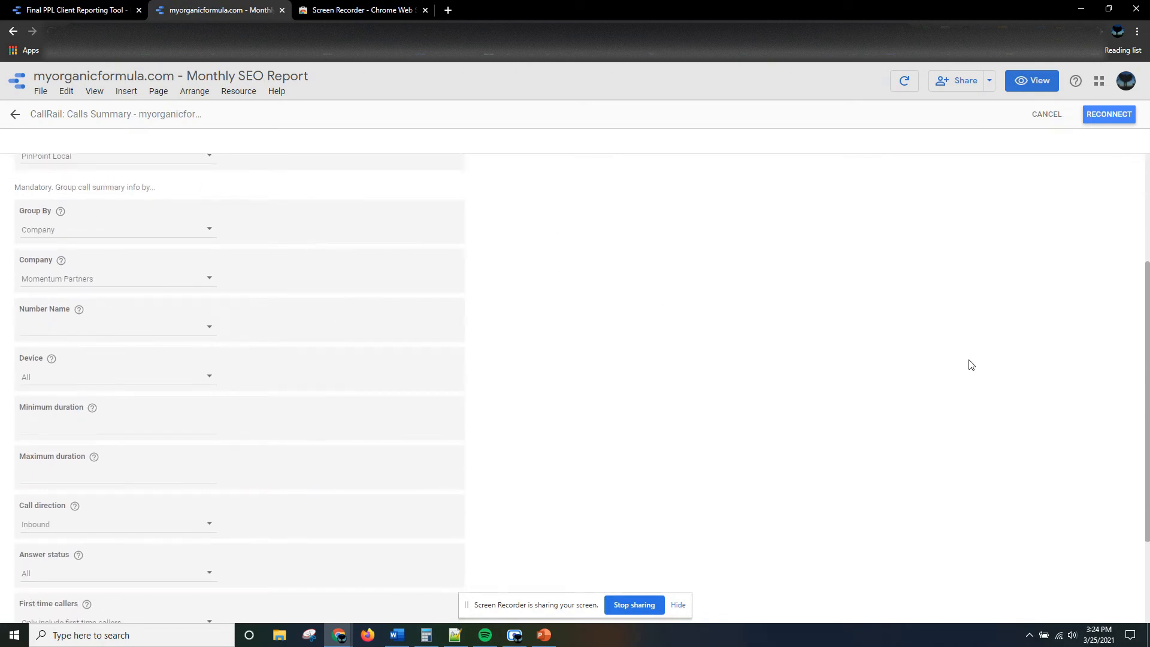
pyautogui.scroll(-2, 969, 364)
pyautogui.scroll(2, 1071, 220)
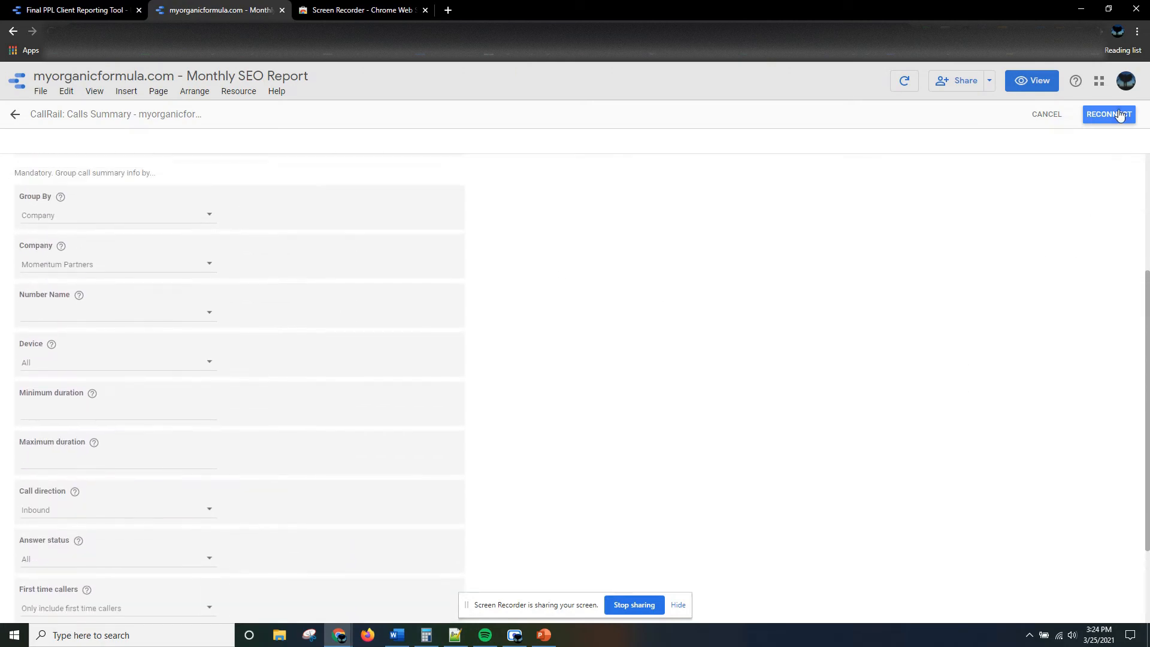
pyautogui.click(1116, 115)
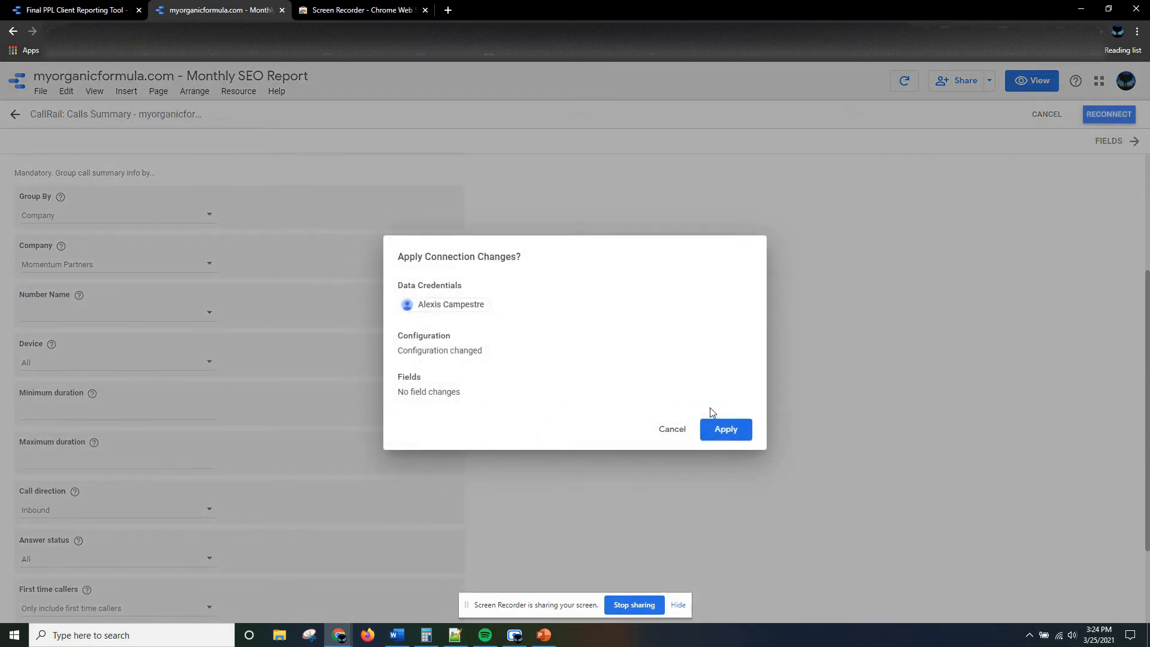
pyautogui.click(725, 428)
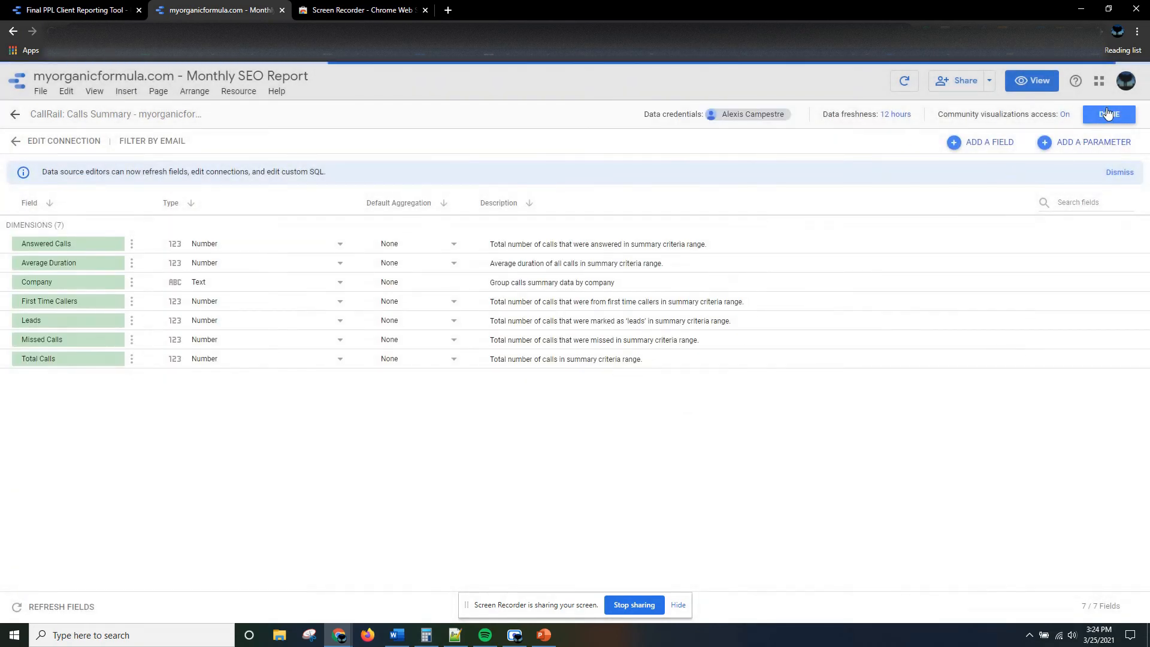
pyautogui.click(1108, 114)
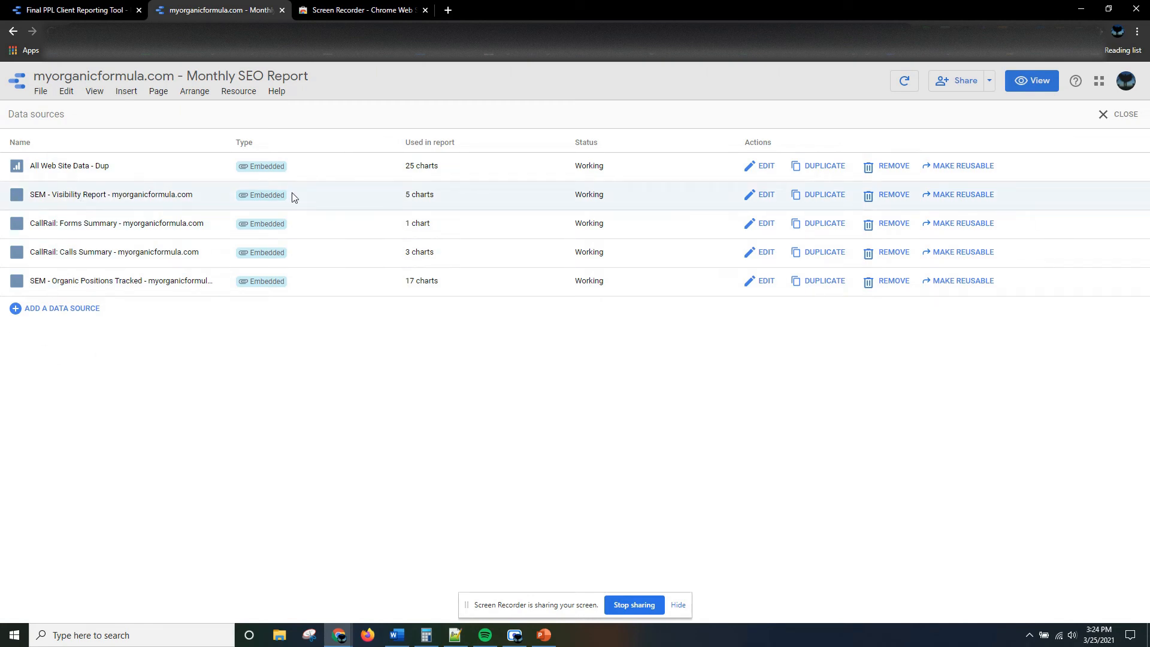
# Step: Close the data sources list, put the Monthly SEO Report in view mode, and bring up the PowerPoint checklist
pyautogui.click(1125, 115)
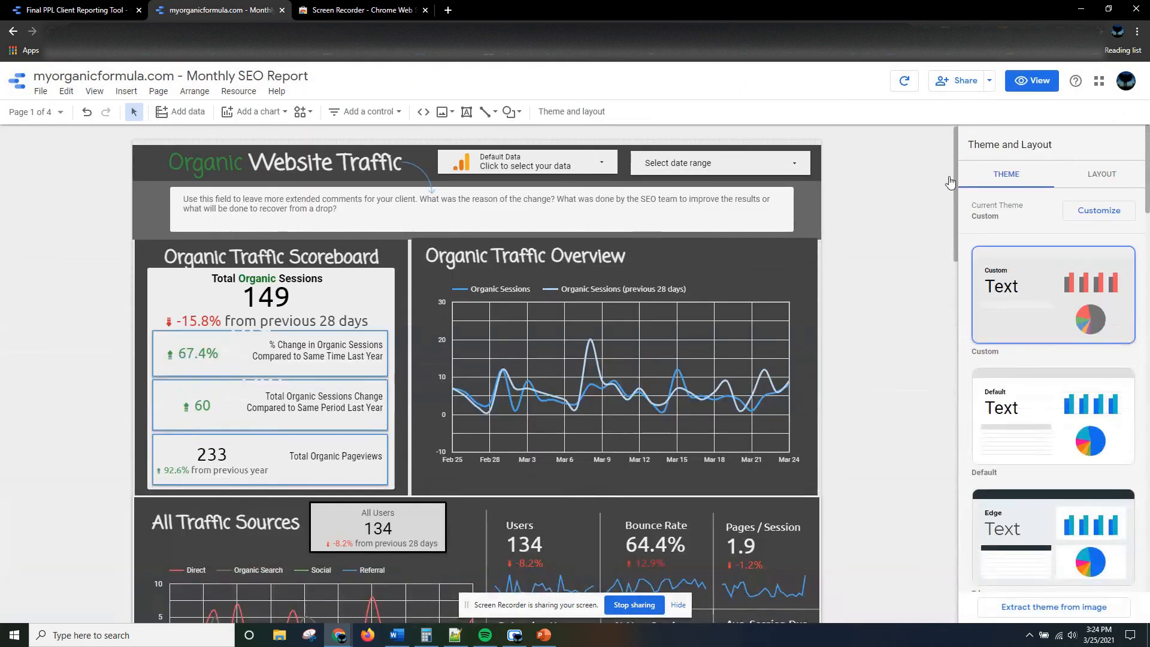
pyautogui.click(1045, 82)
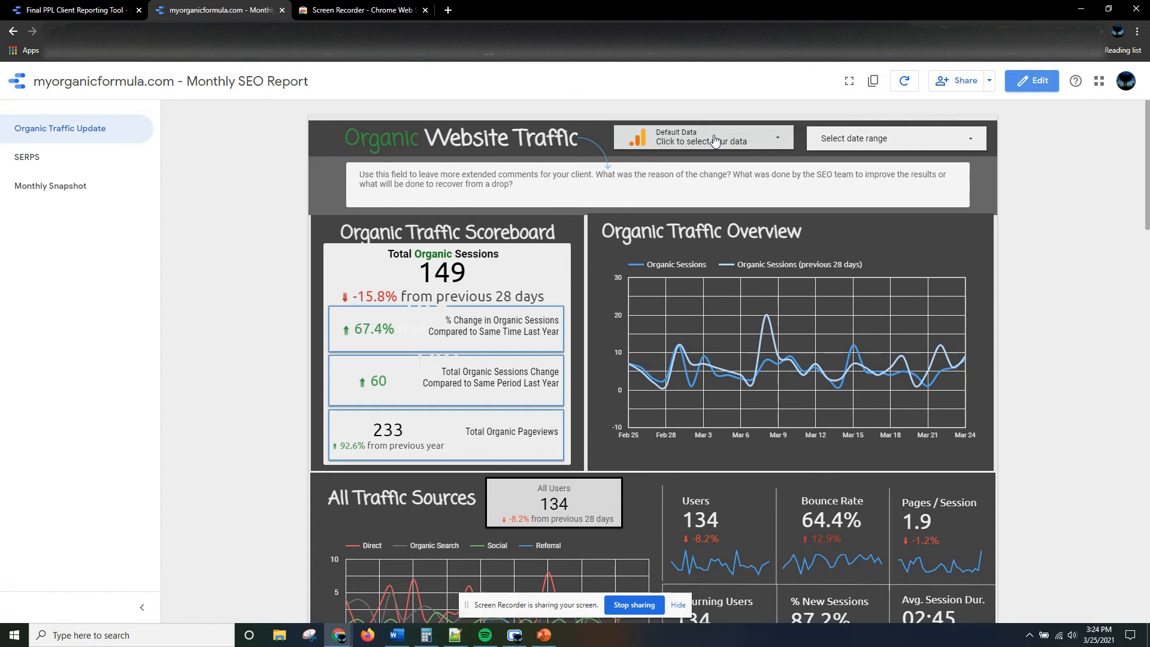
pyautogui.click(545, 637)
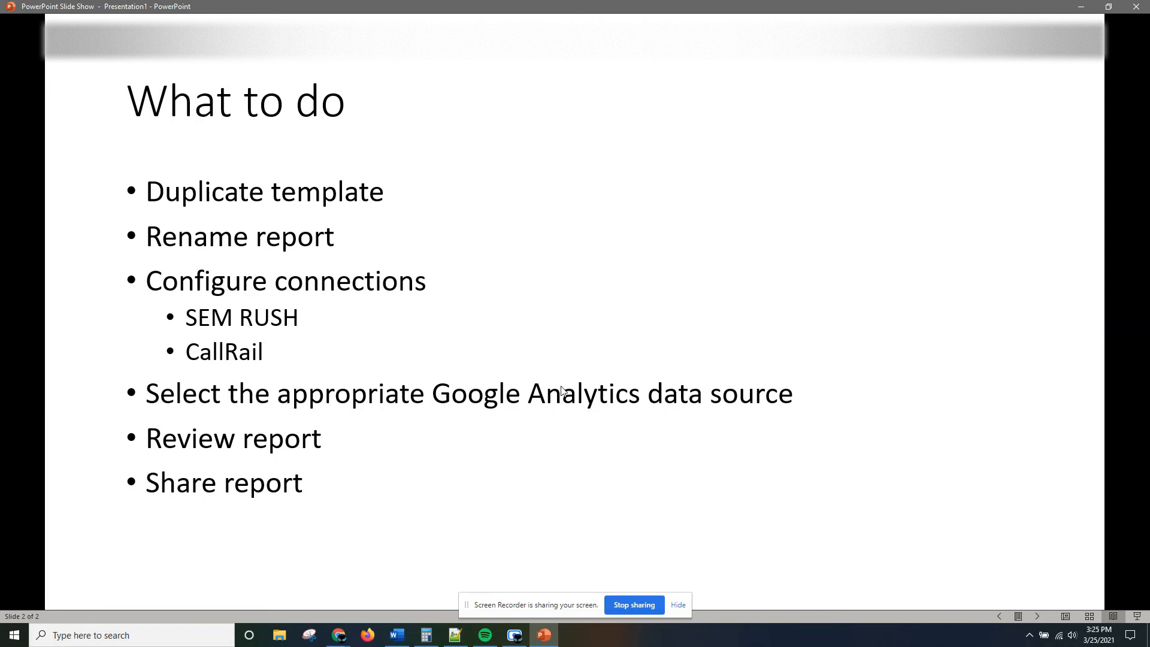
pyautogui.hotkey('alt', 'Tab')
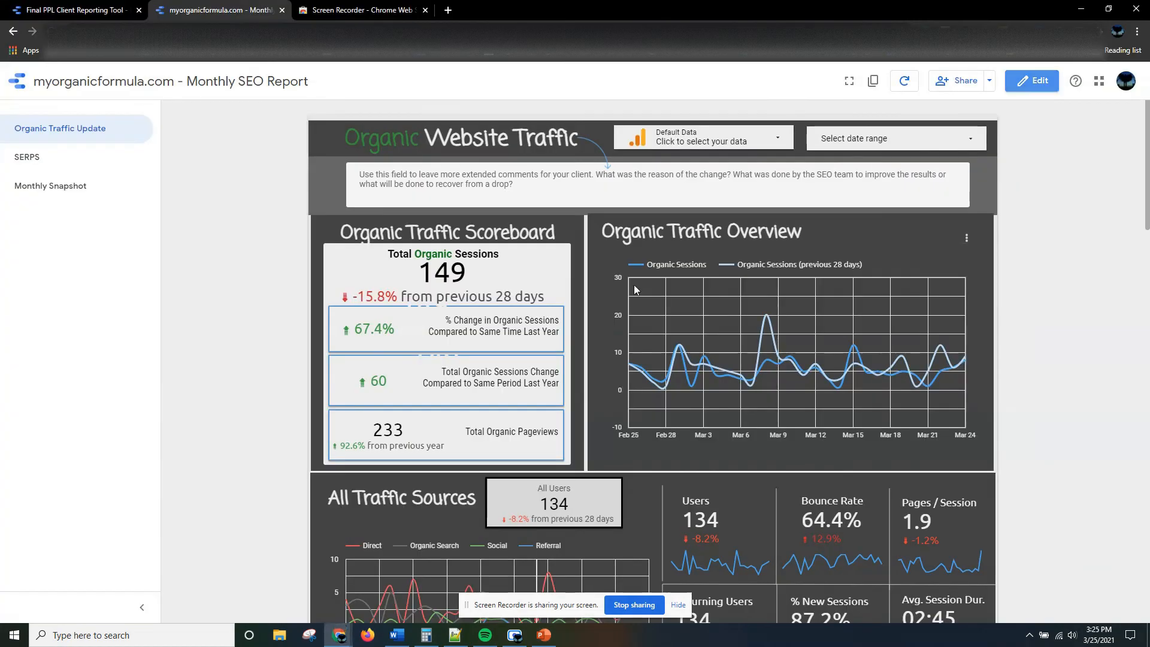
# Step: Set the report's data control to the Digital Marketing Missoula – All Web Site Data view and open sharing
pyautogui.click(710, 141)
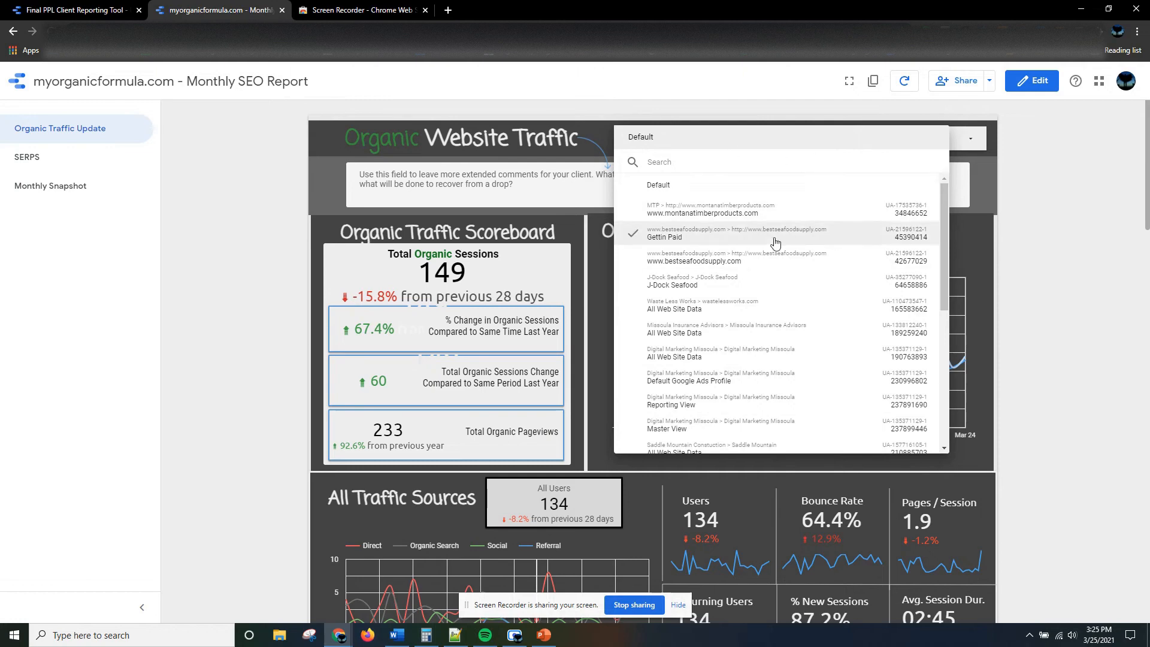
pyautogui.click(718, 360)
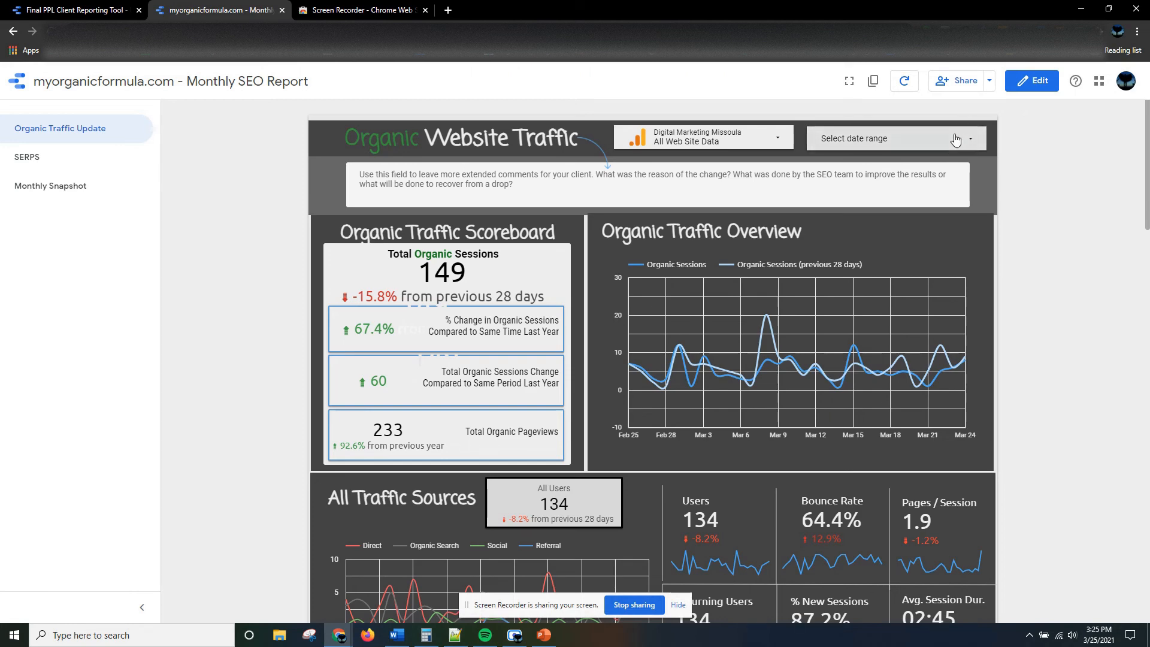
pyautogui.click(959, 84)
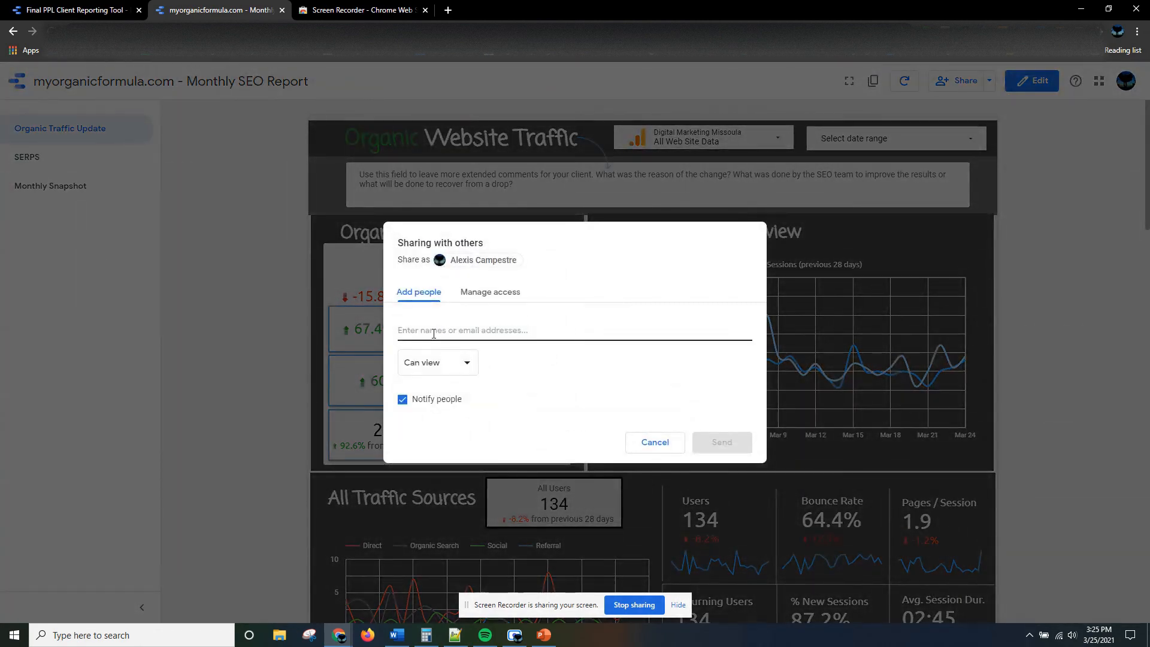
pyautogui.click(661, 442)
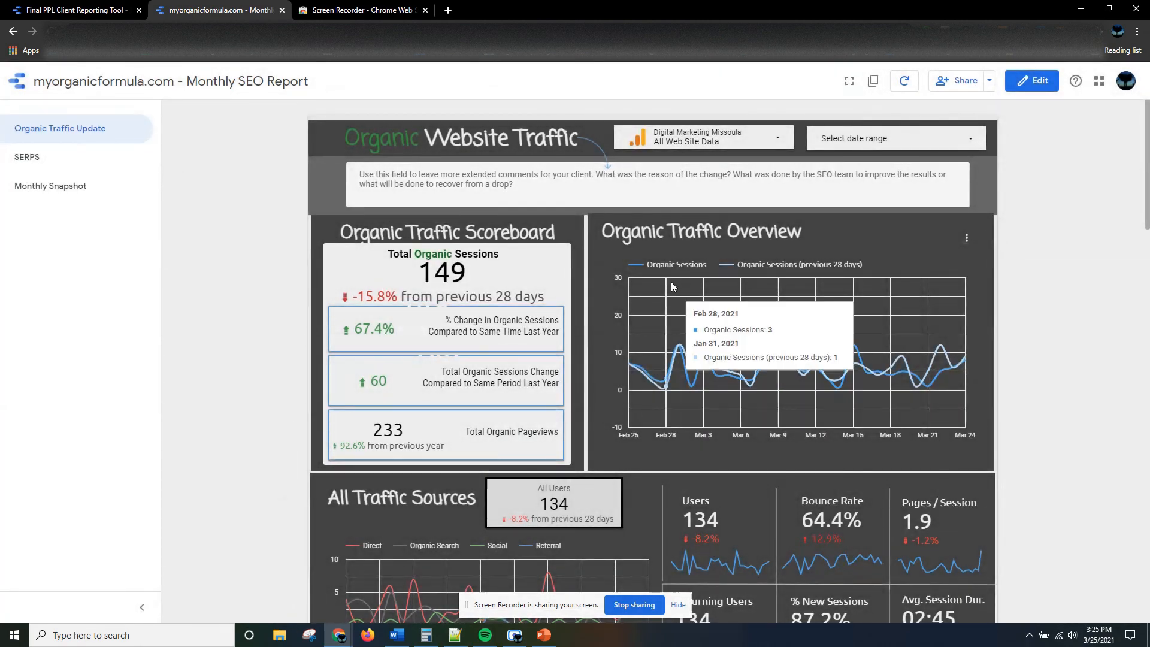
pyautogui.scroll(-2, 671, 282)
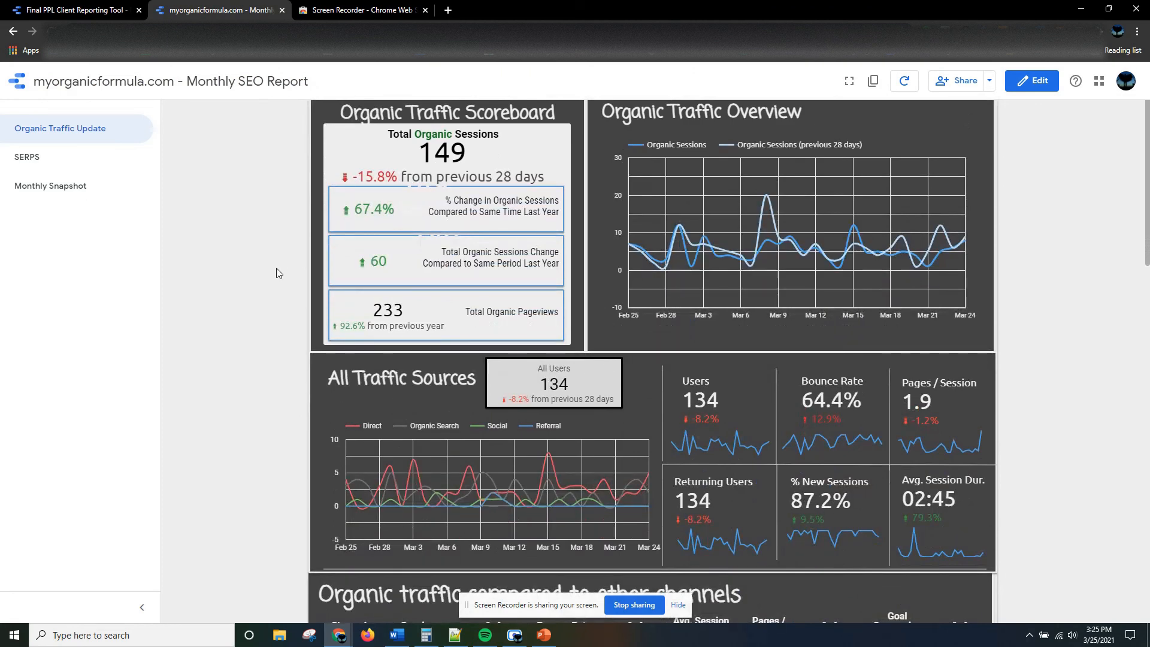
pyautogui.scroll(2, 261, 260)
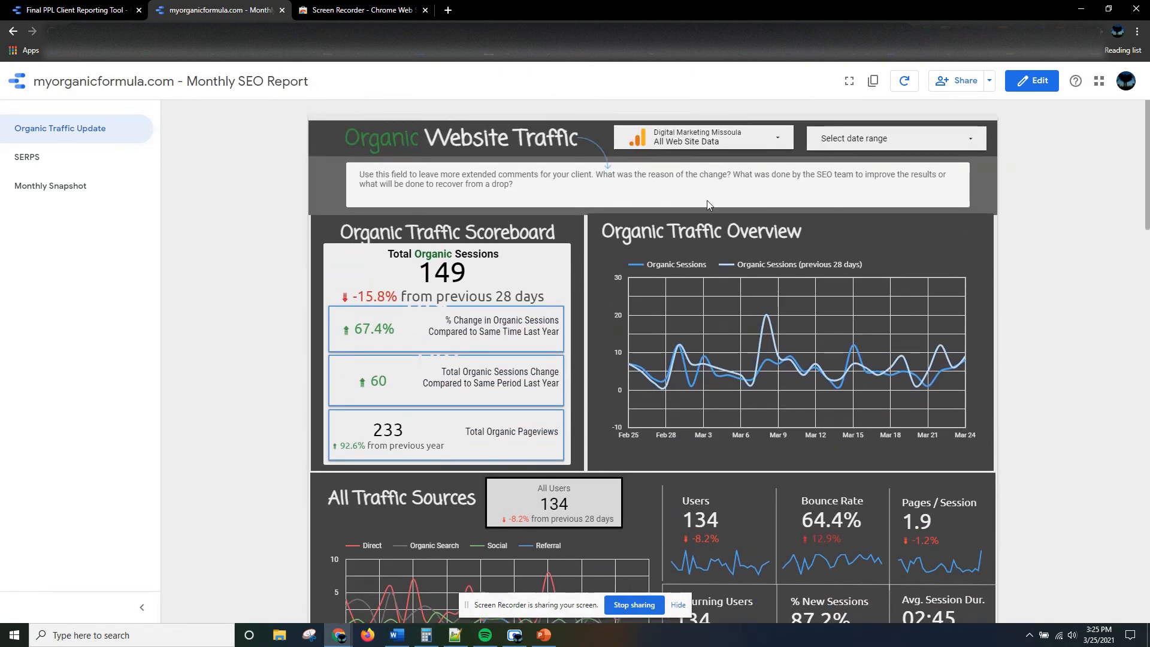
pyautogui.scroll(-2, 671, 204)
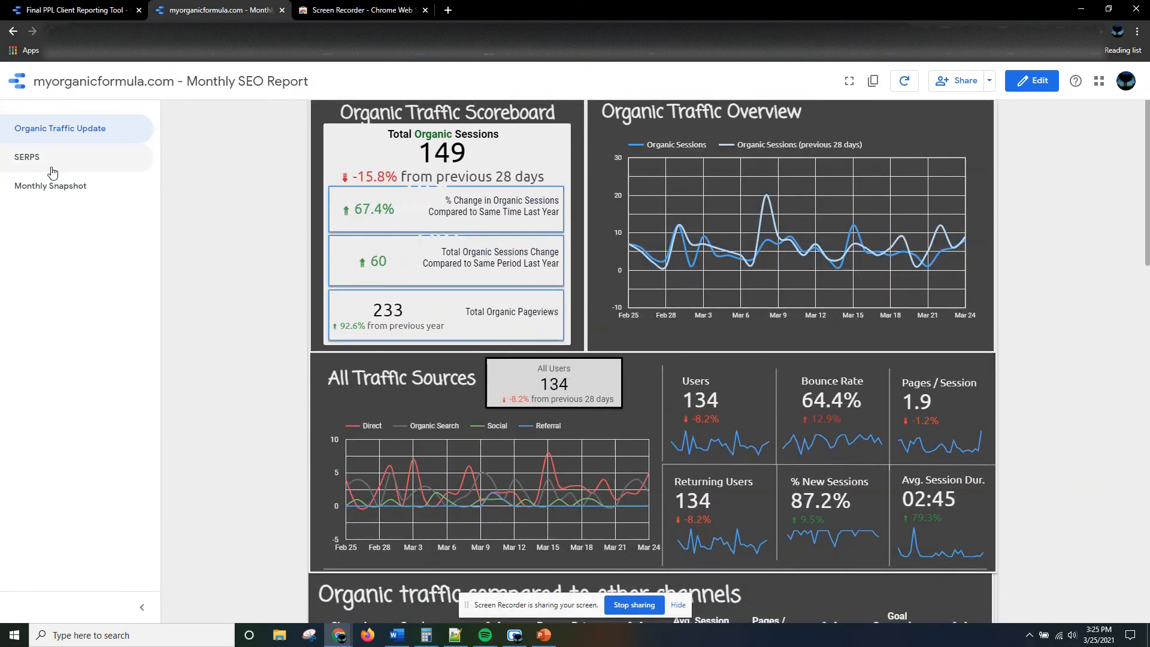
# Step: Go to the SERPS page and look over the site name in its title
pyautogui.click(49, 165)
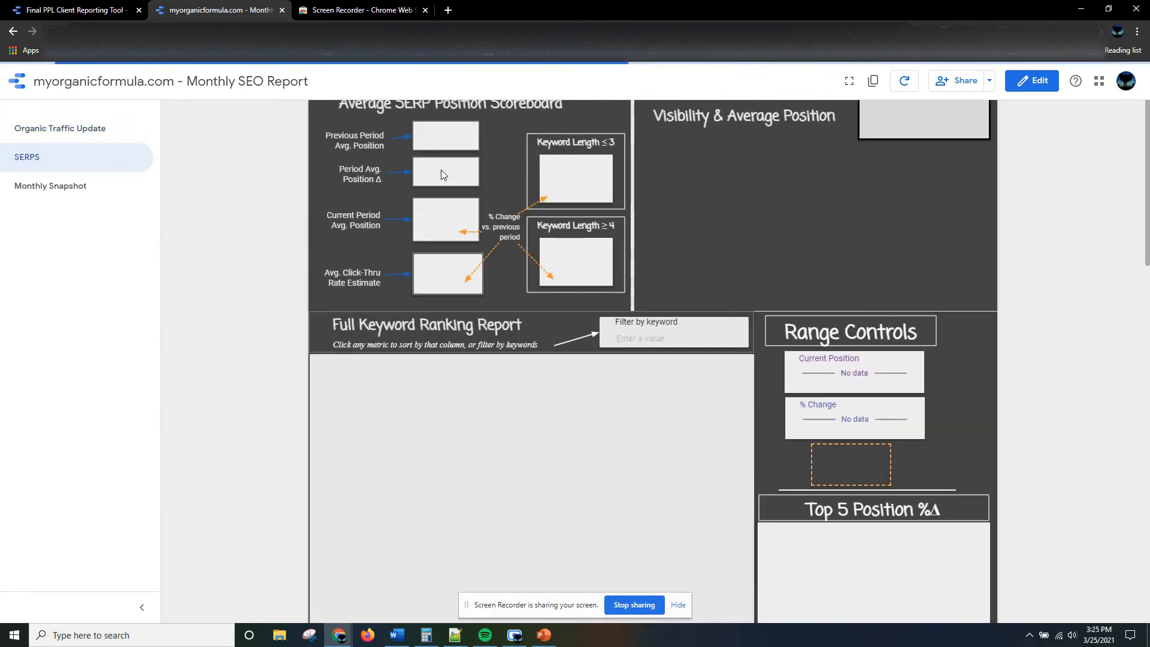
pyautogui.scroll(2, 760, 274)
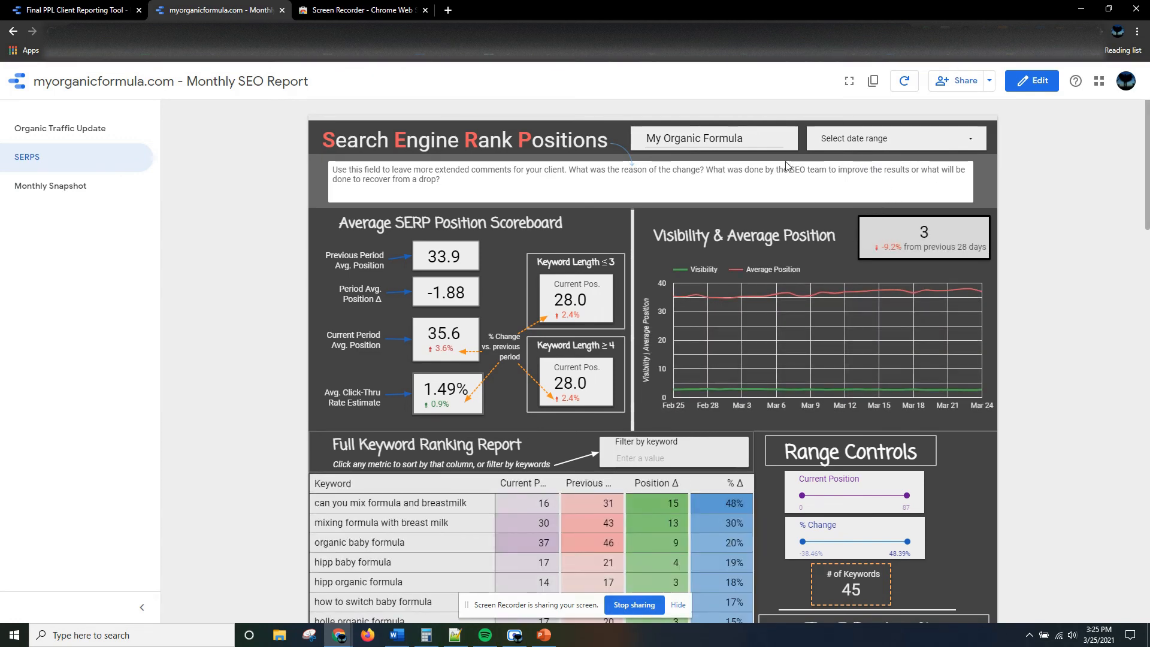
pyautogui.moveTo(746, 141); pyautogui.dragTo(661, 140)
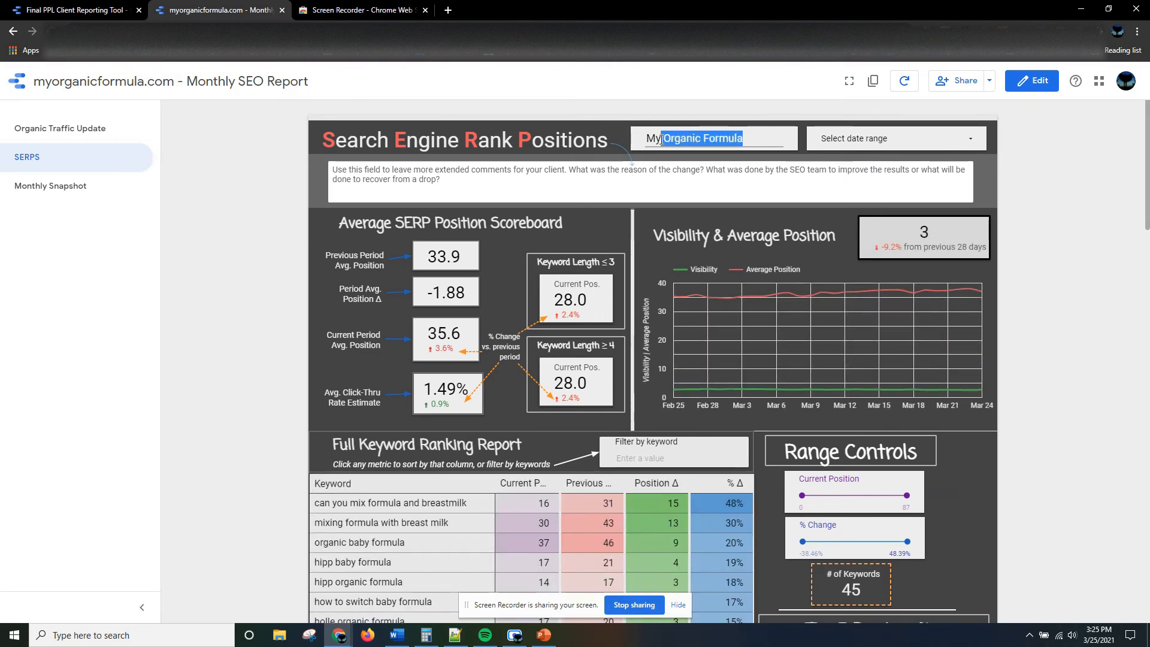
pyautogui.click(718, 191)
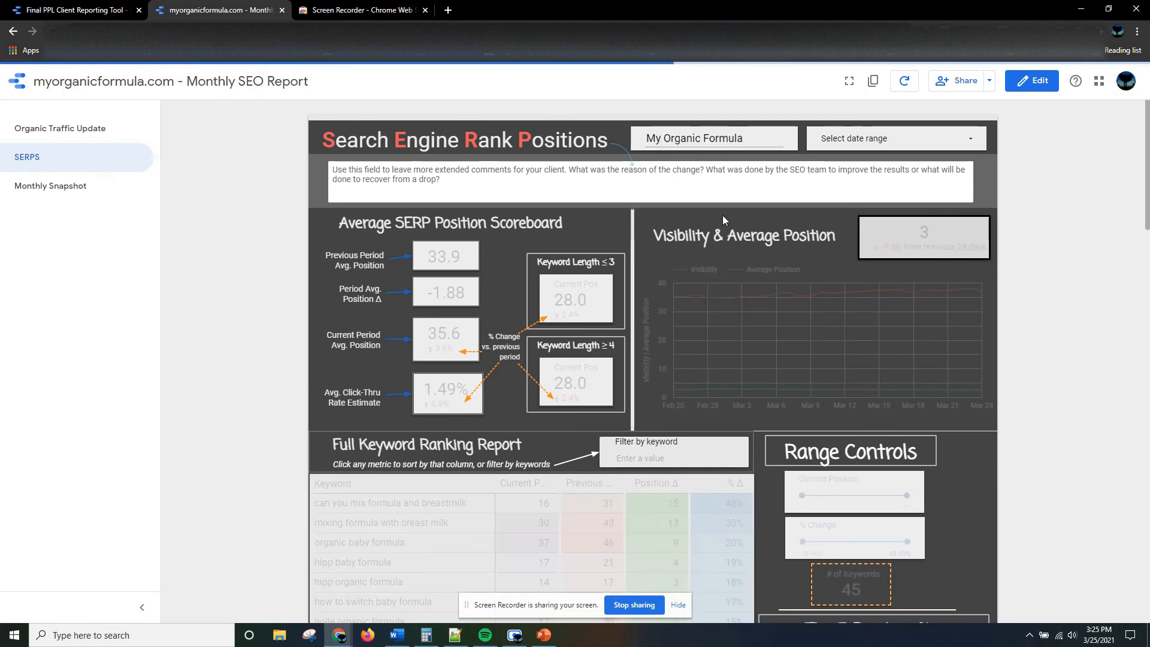
# Step: Scroll through the keyword rankings table and back up to the scoreboard figures
pyautogui.scroll(-1, 725, 232)
pyautogui.scroll(-2, 723, 232)
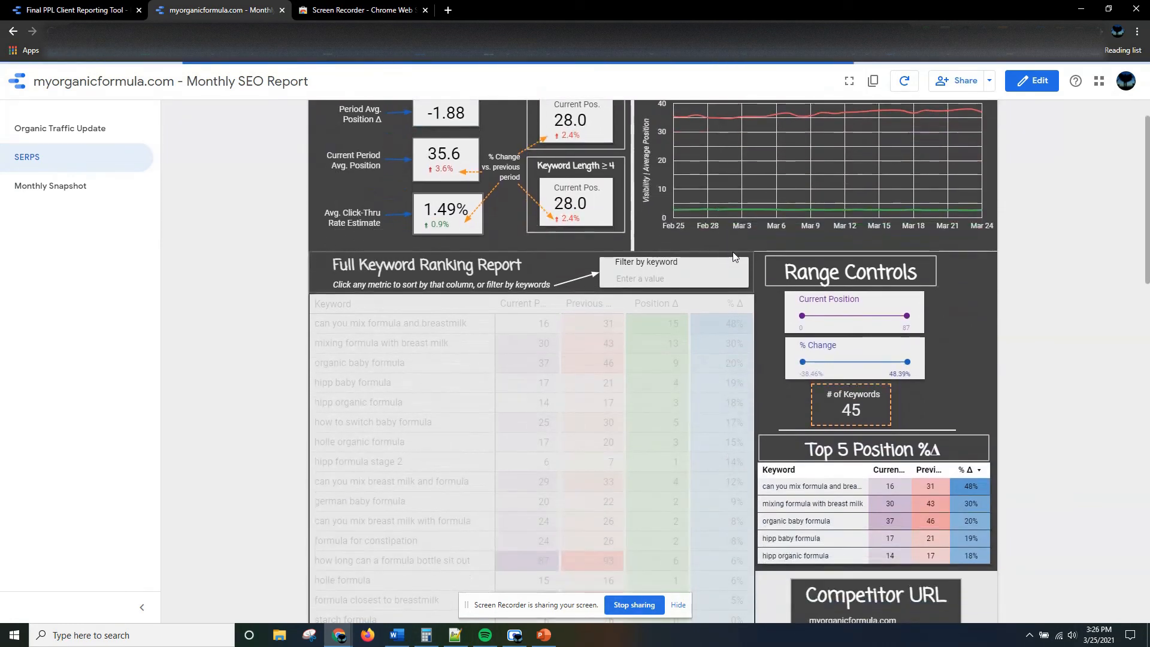
pyautogui.scroll(-2, 849, 495)
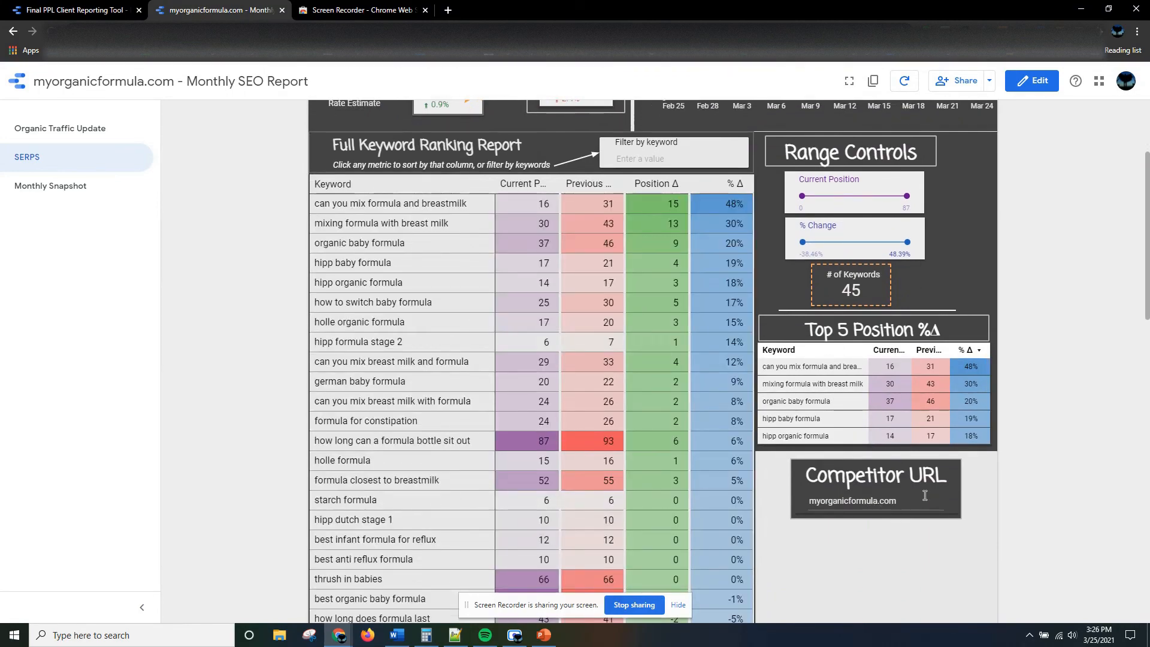
pyautogui.scroll(2, 898, 473)
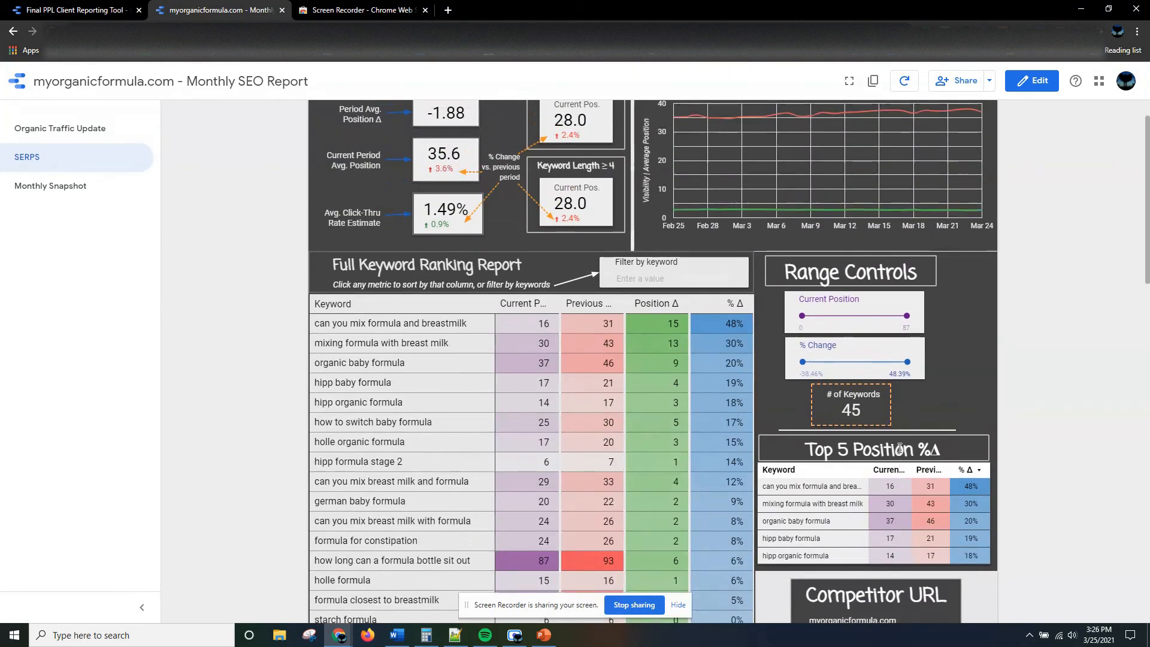
pyautogui.scroll(3, 898, 446)
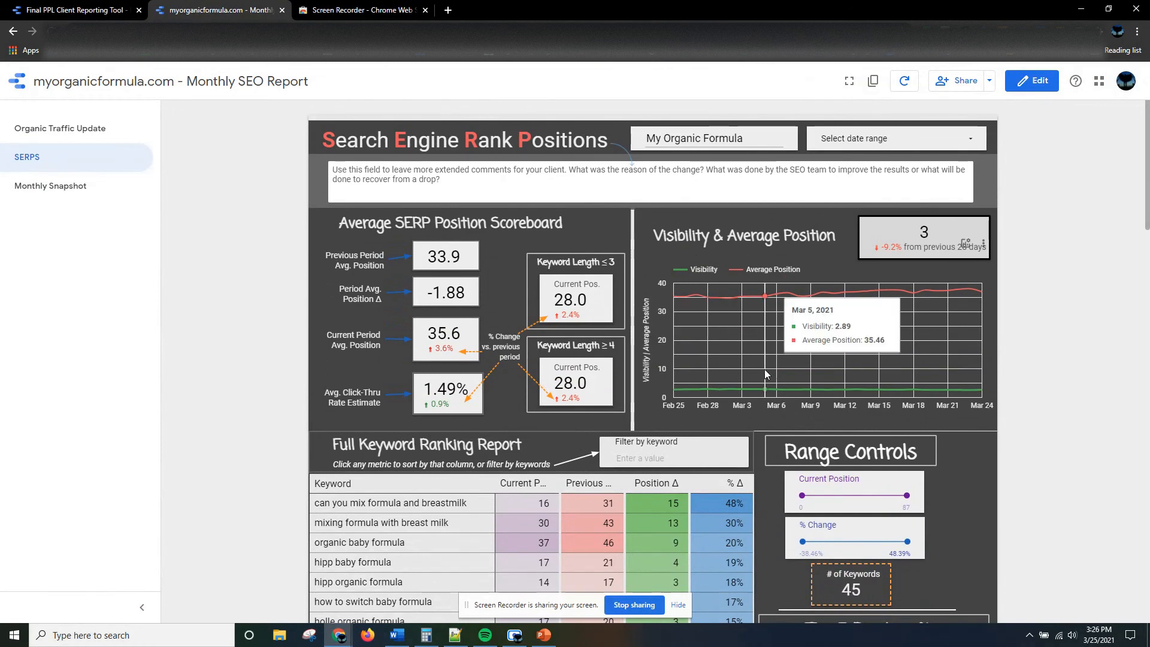
pyautogui.scroll(-1, 592, 323)
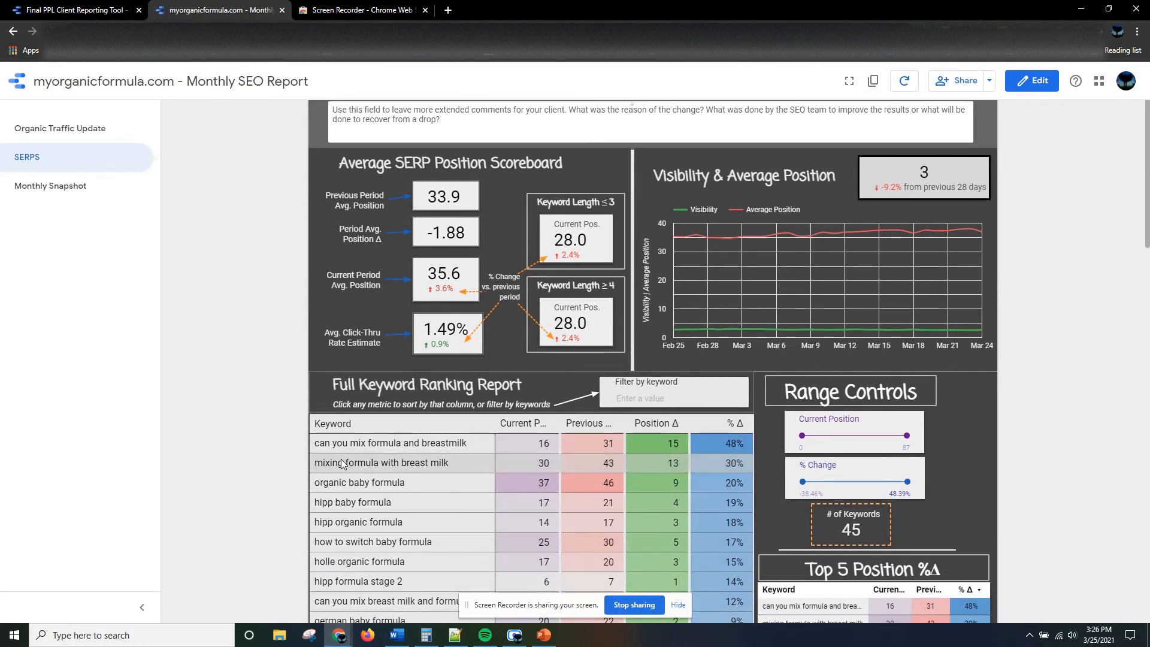
pyautogui.scroll(-3, 314, 508)
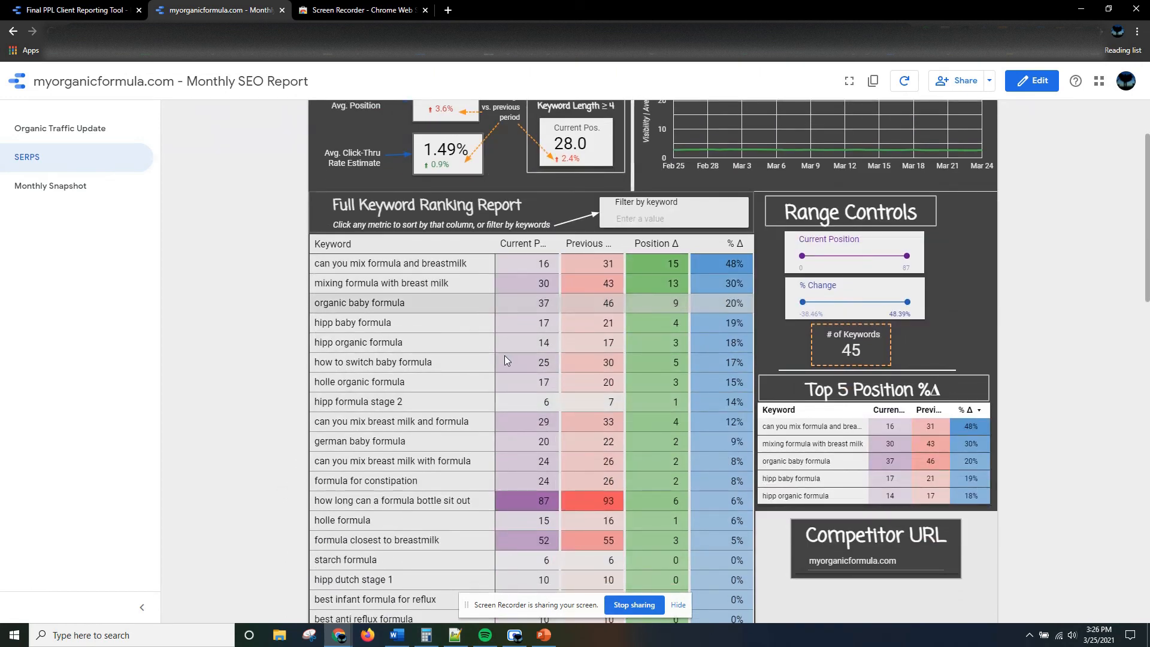
pyautogui.scroll(4, 1084, 364)
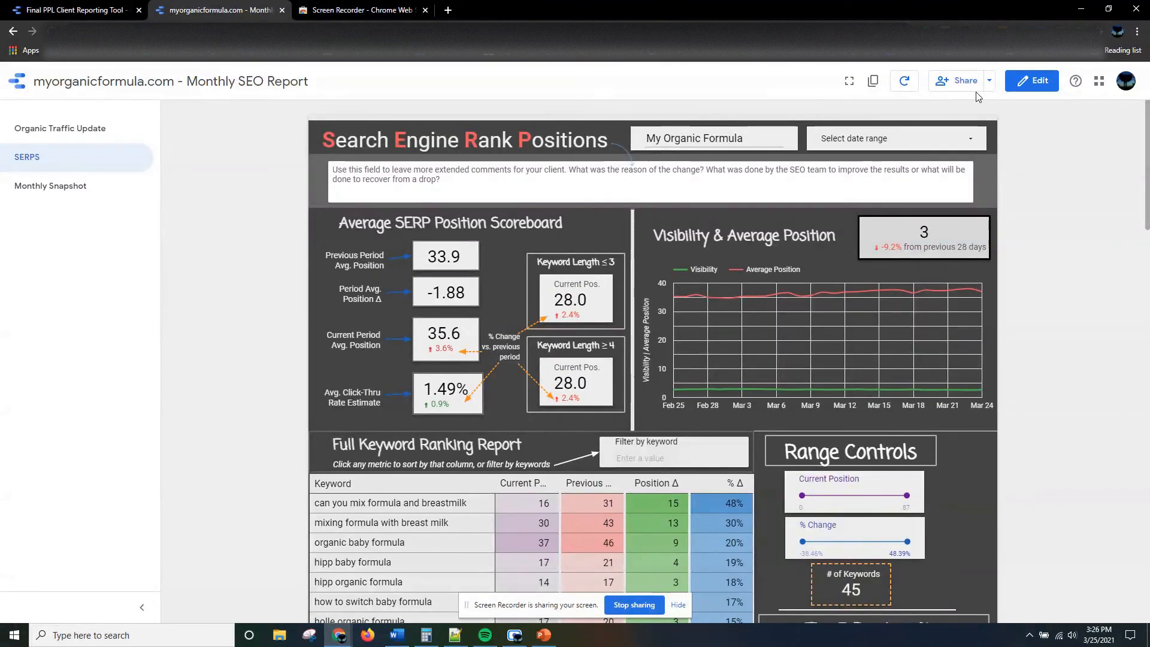
pyautogui.click(544, 635)
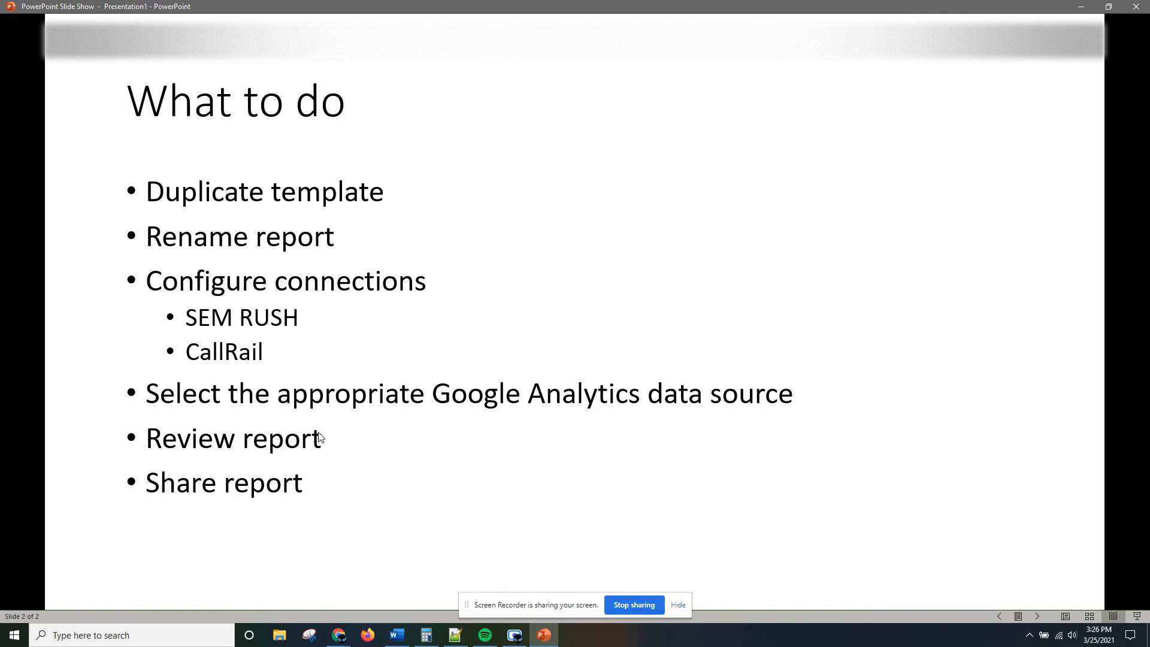
pyautogui.click(1081, 7)
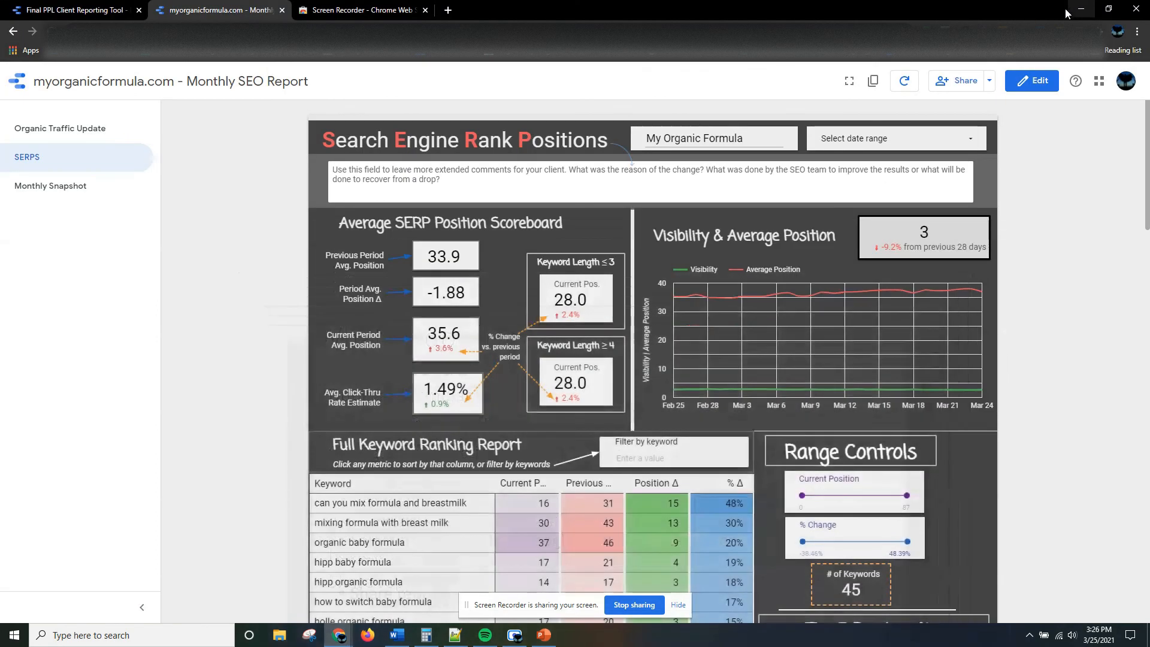
# Step: Share the report with the client's e-mail address with Can view access and send the notification
pyautogui.click(953, 84)
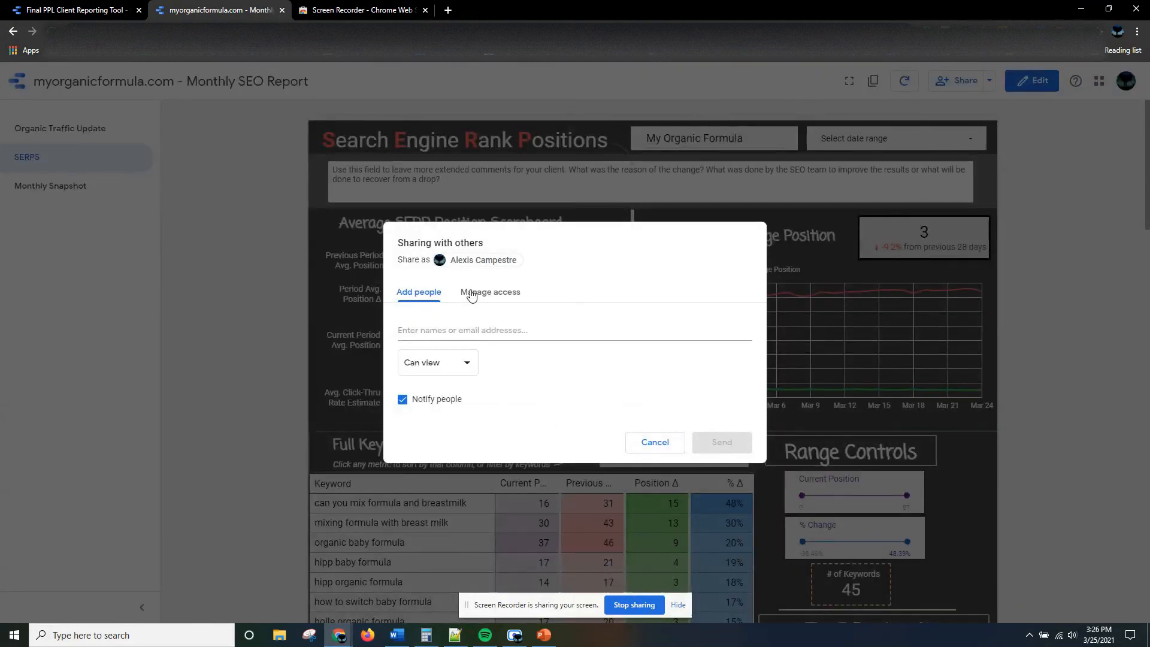
pyautogui.click(452, 327)
pyautogui.click(458, 332)
pyautogui.write('alexis')
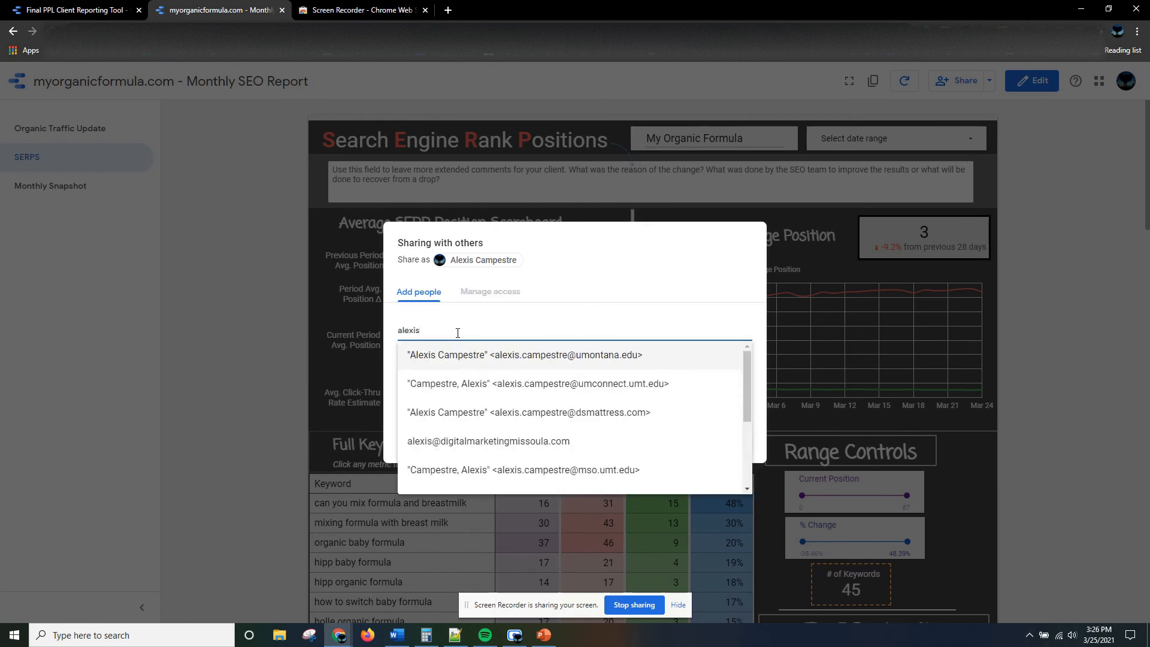
pyautogui.write('@')
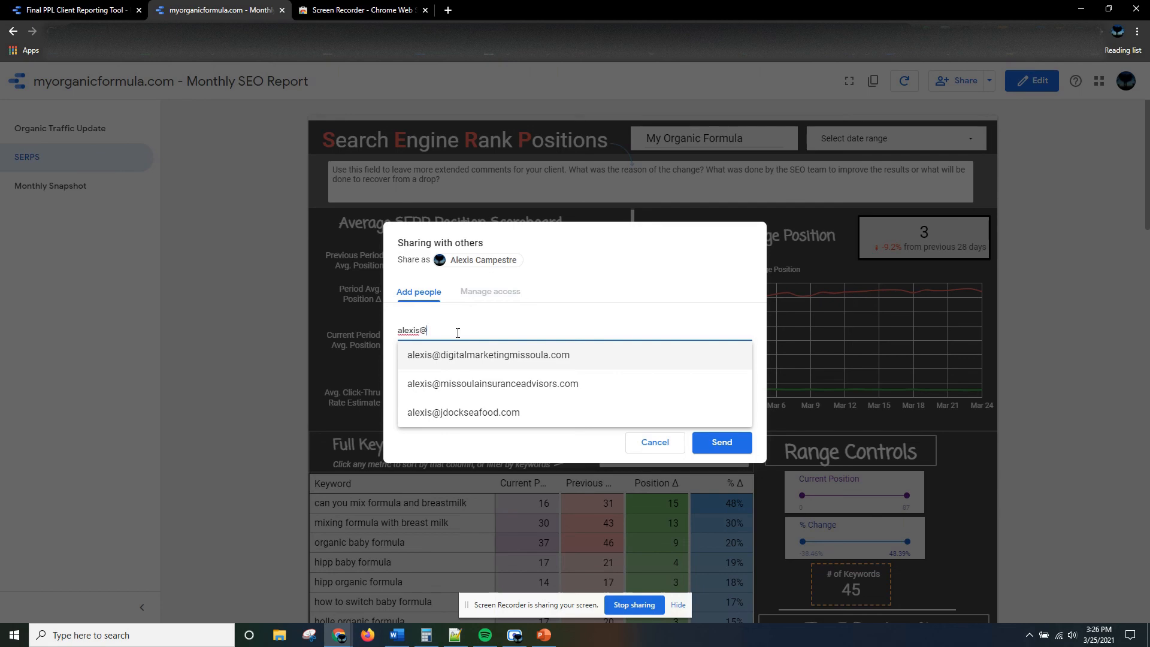
pyautogui.click(450, 359)
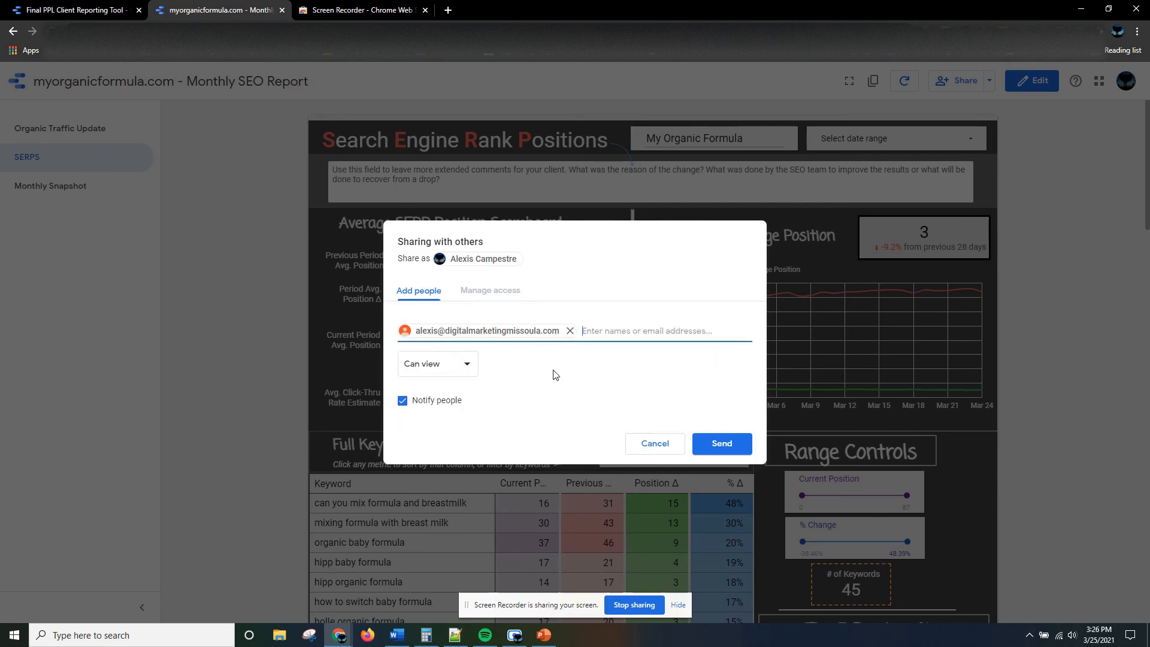
pyautogui.click(438, 365)
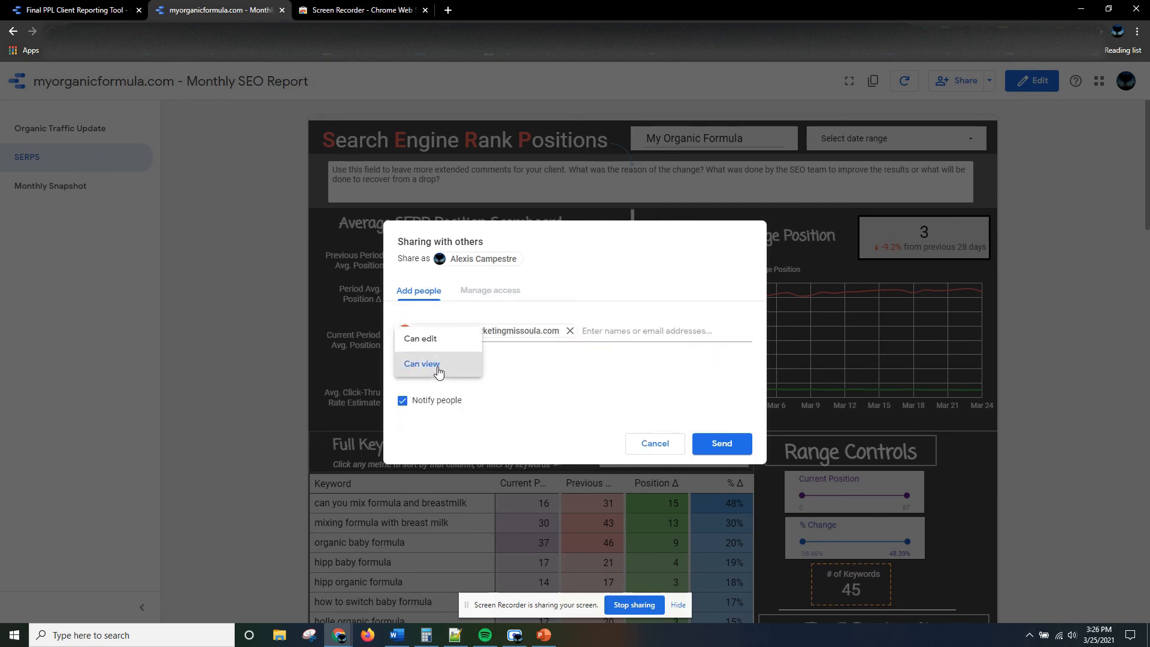
pyautogui.click(437, 368)
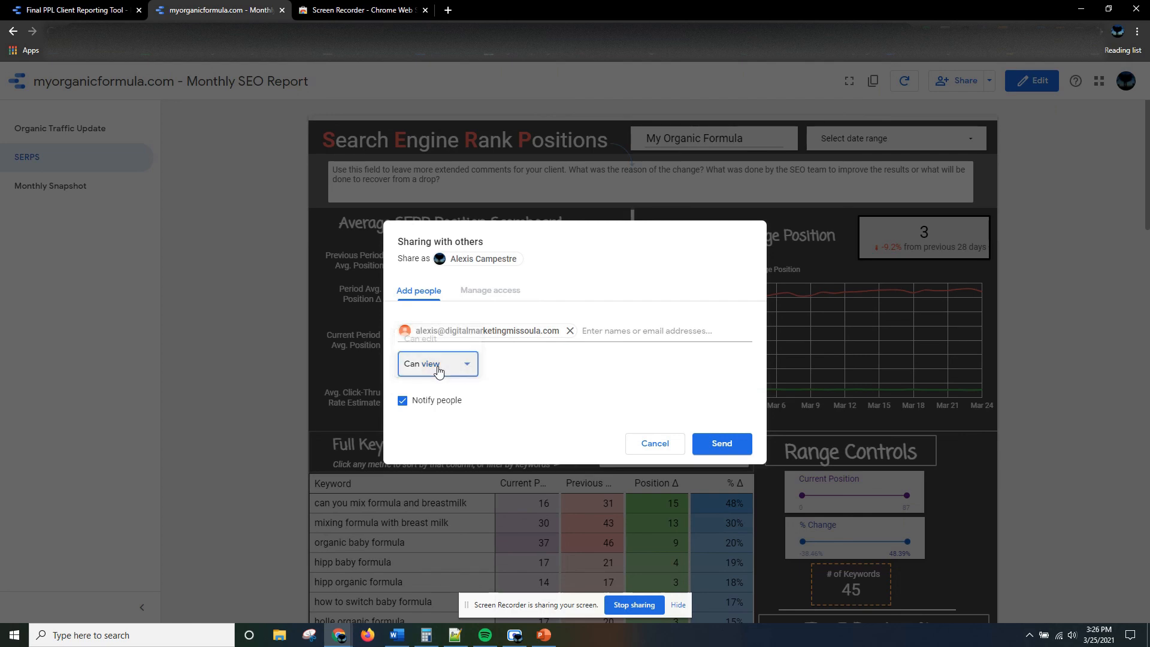
pyautogui.click(716, 443)
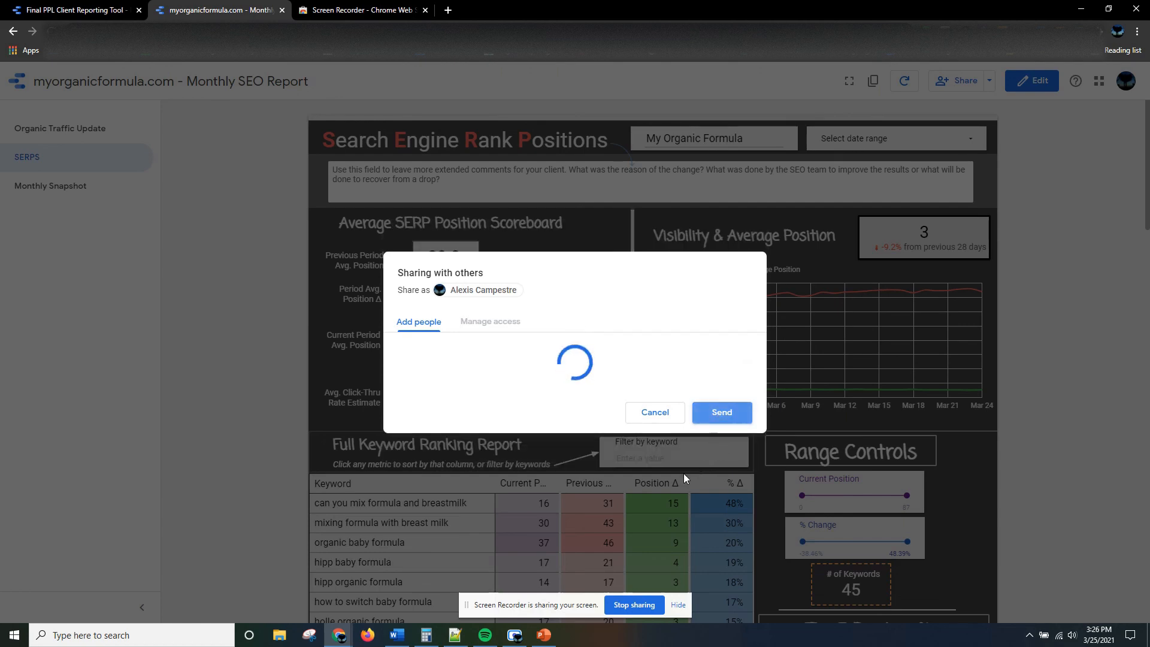